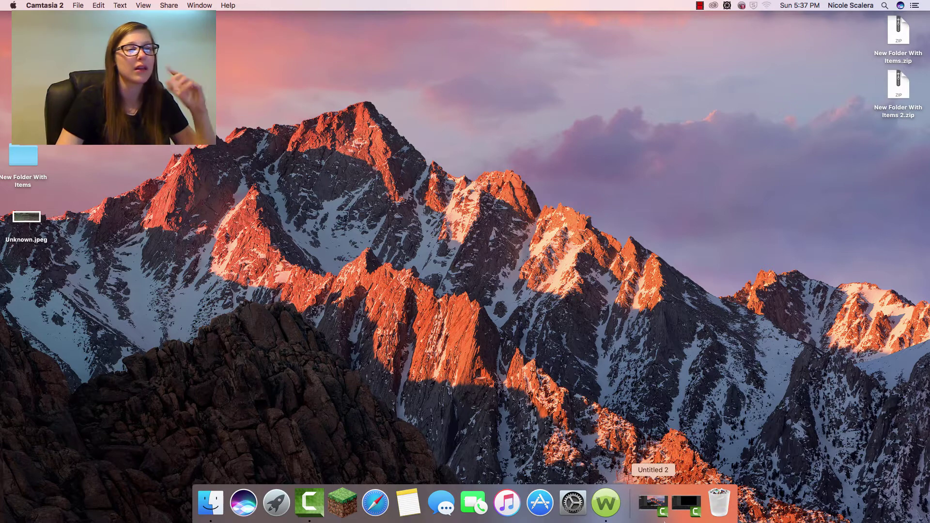
Step: Open the minimized Untitled 2 project and look through the Media, Cursor FX and Gesture FX collections
left_click(653, 503)
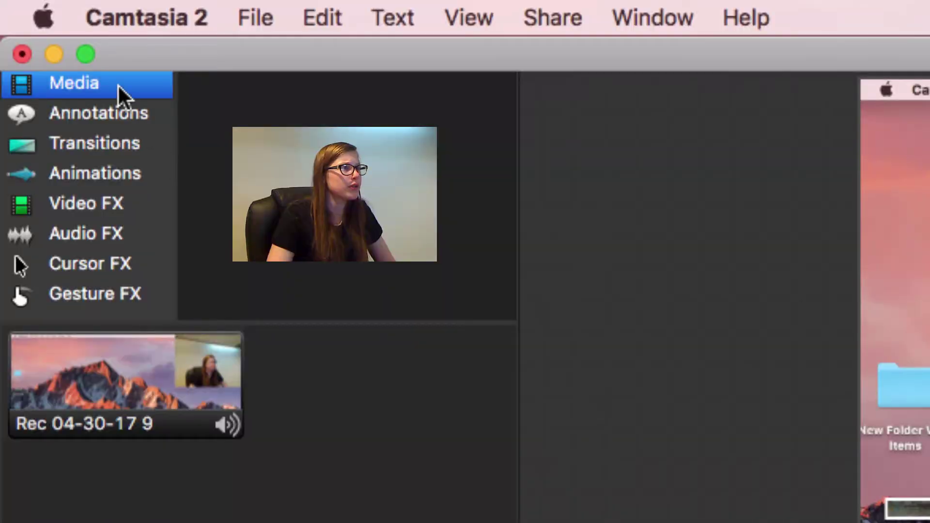
left_click(58, 262)
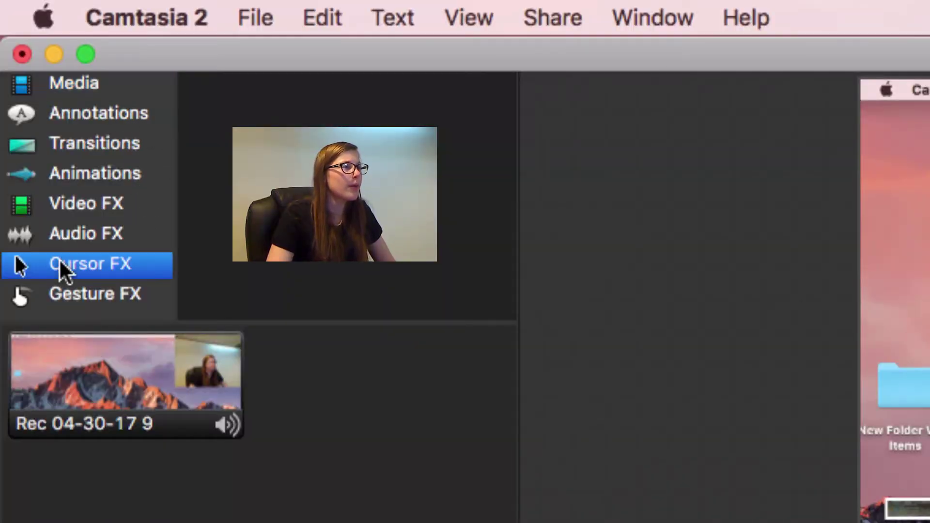
left_click(89, 292)
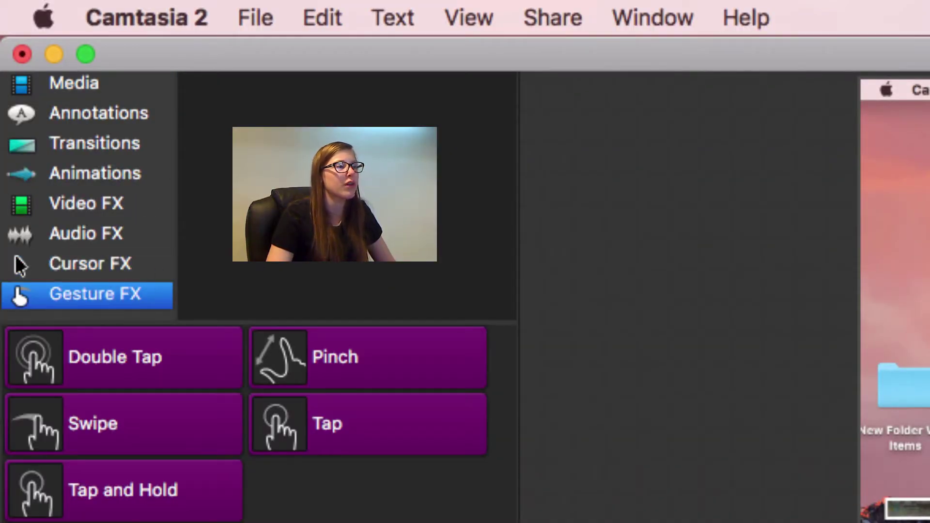
left_click(82, 92)
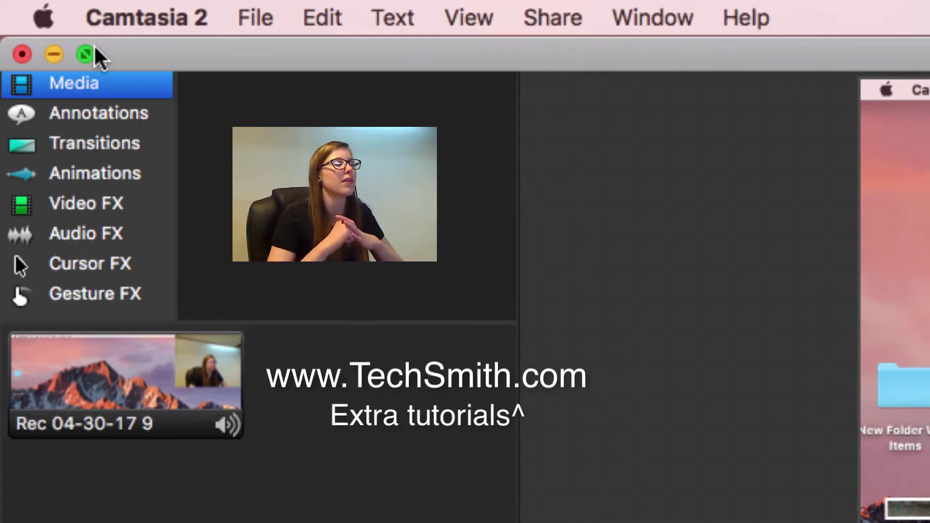
left_click(103, 290)
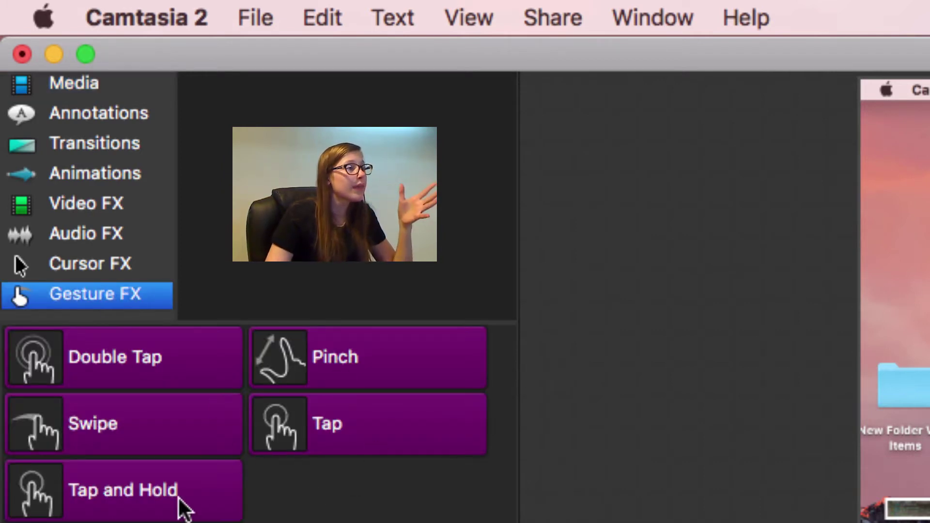
left_click(41, 259)
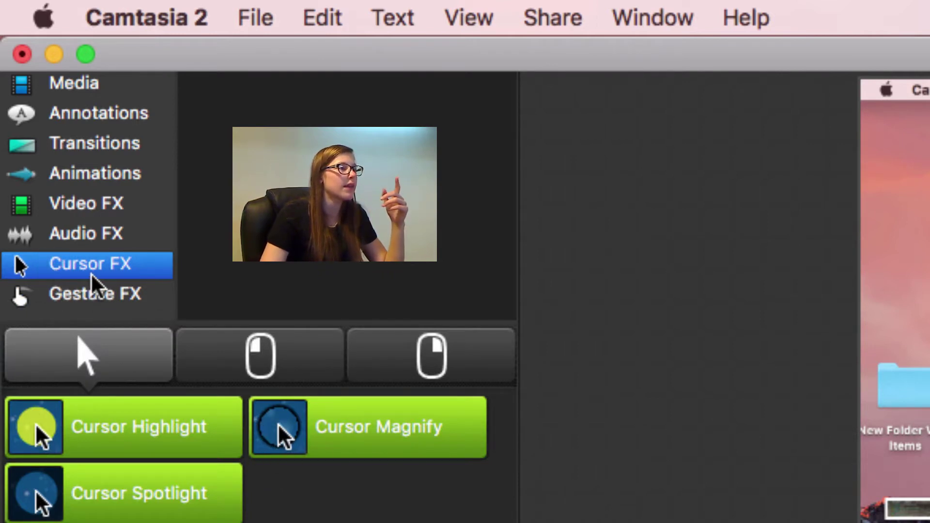
left_click(92, 299)
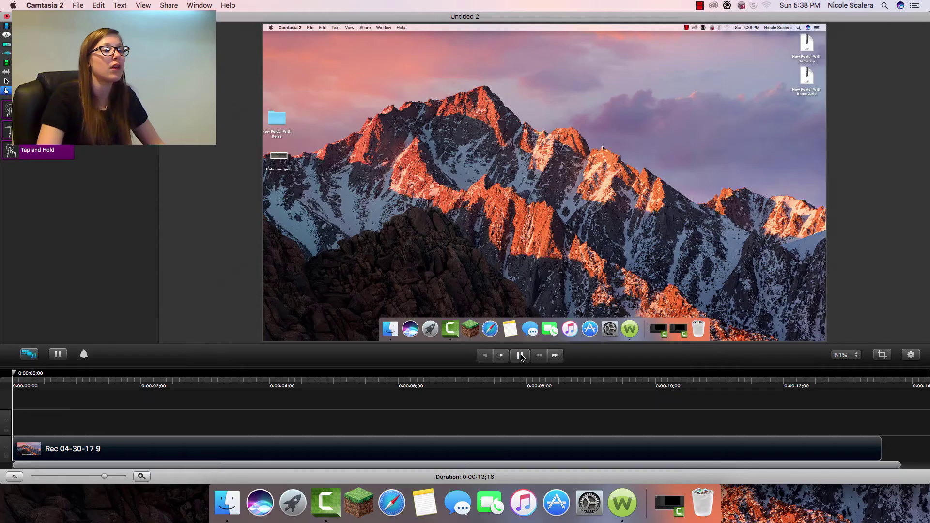
Step: Play back the screen recording for several seconds and return the playhead to the start of the timeline
key("space")
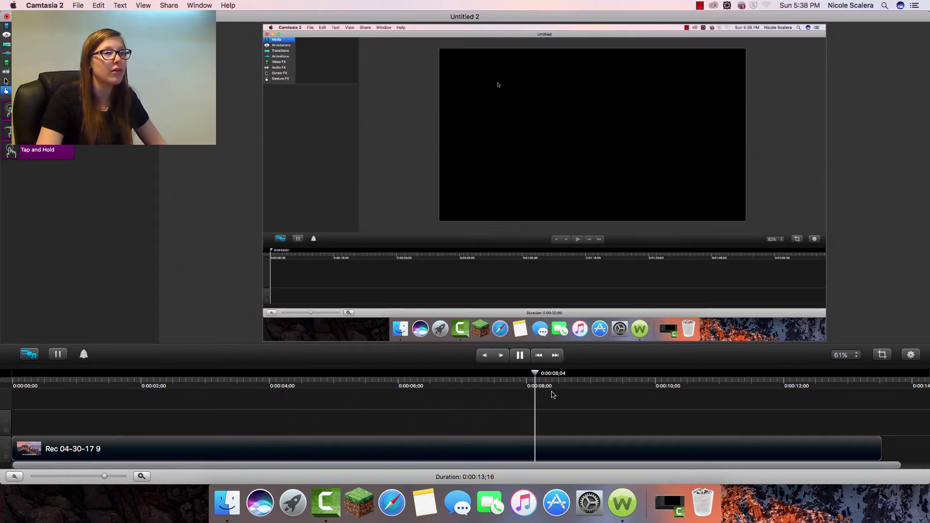
key("space")
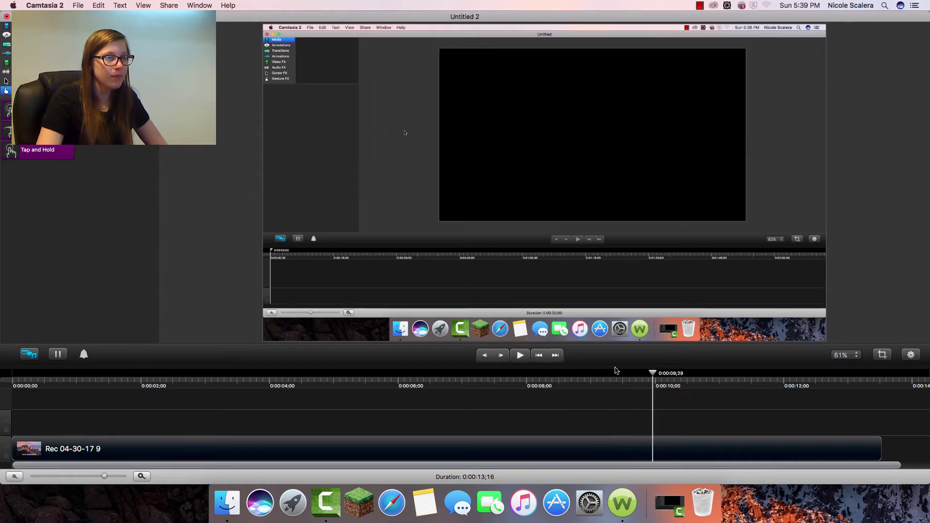
left_click(399, 378)
key("Home")
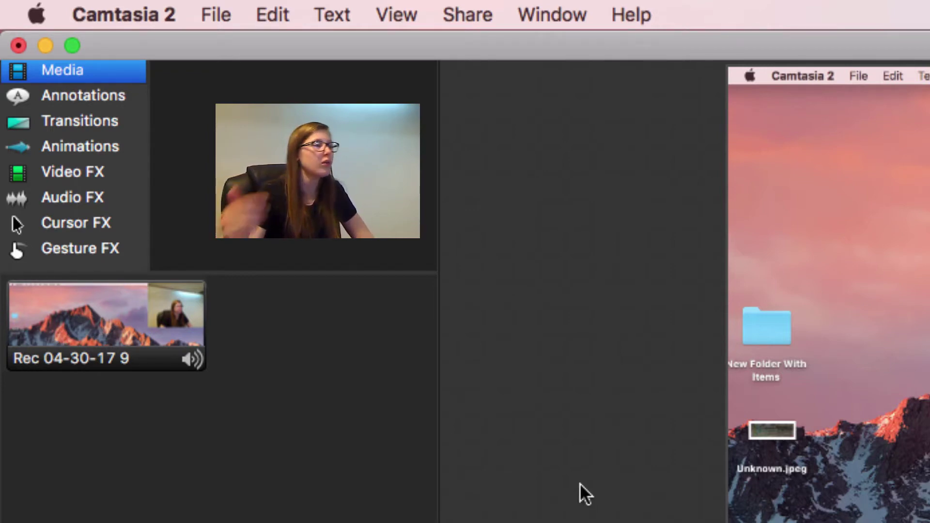
Step: Review the available commands for importing media into the project, including from Google Drive and My Places
left_click(209, 16)
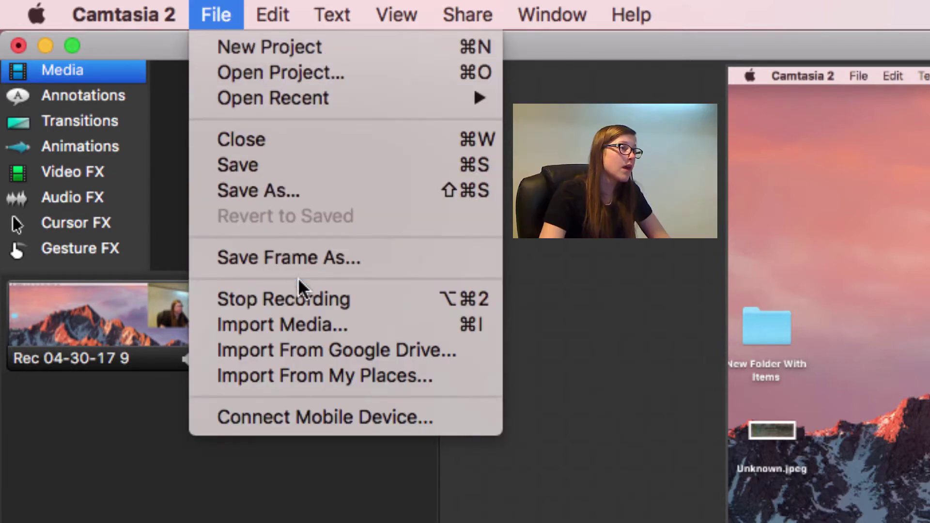
left_click(173, 458)
left_click(227, 12)
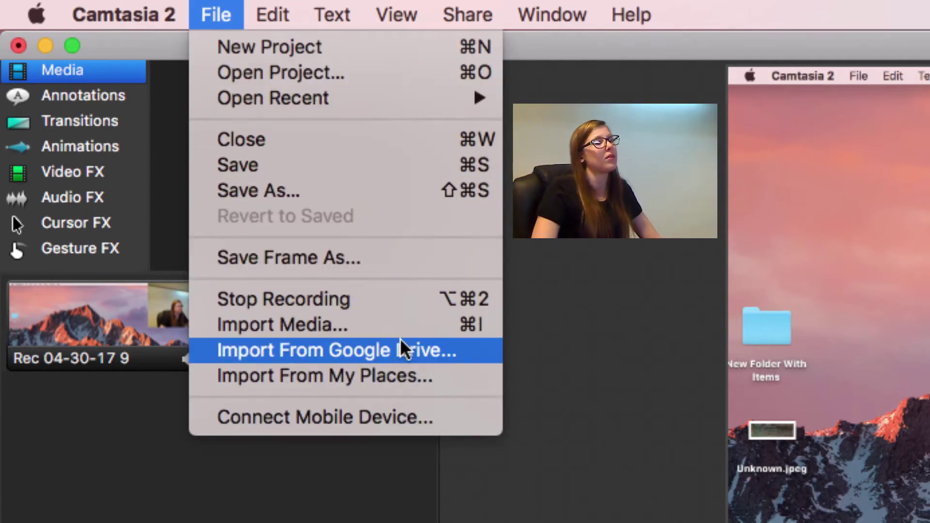
left_click(362, 482)
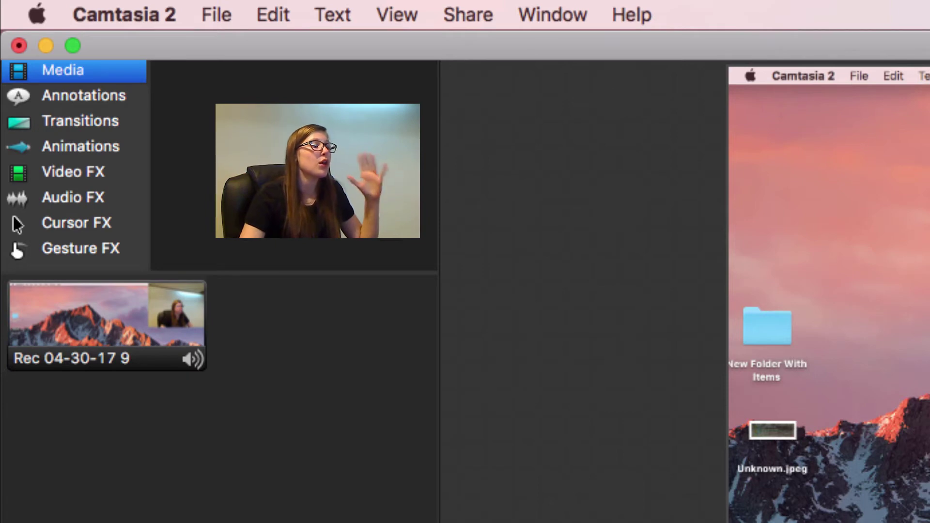
Step: Look through the text callout, line and arrow, and shape annotations
left_click(98, 97)
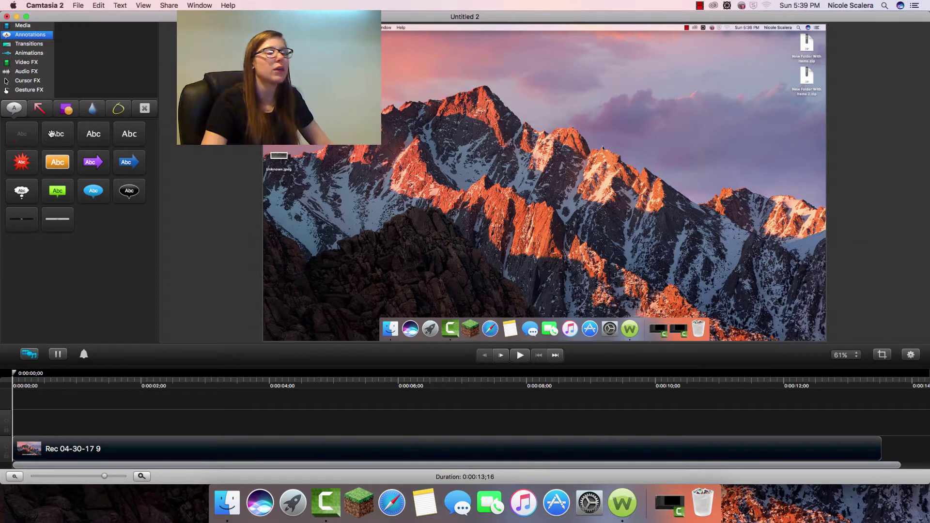
left_click(41, 109)
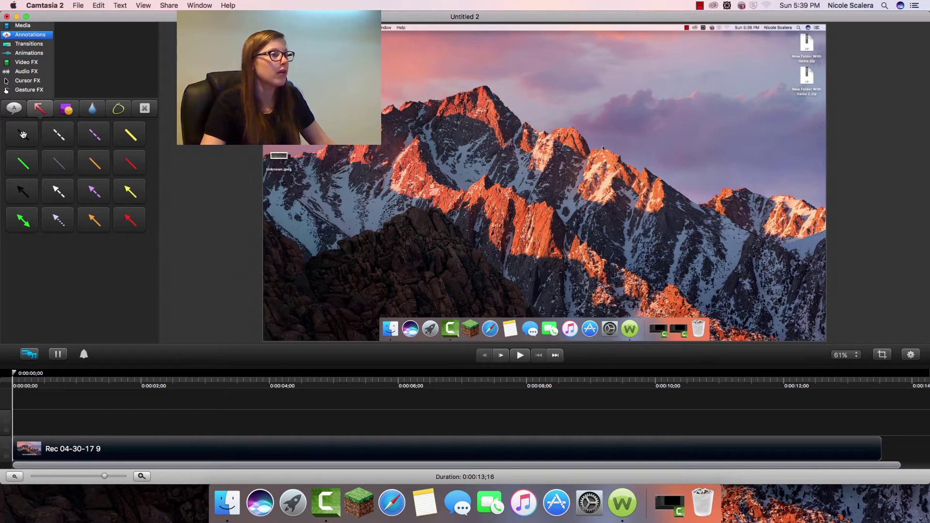
left_click(68, 110)
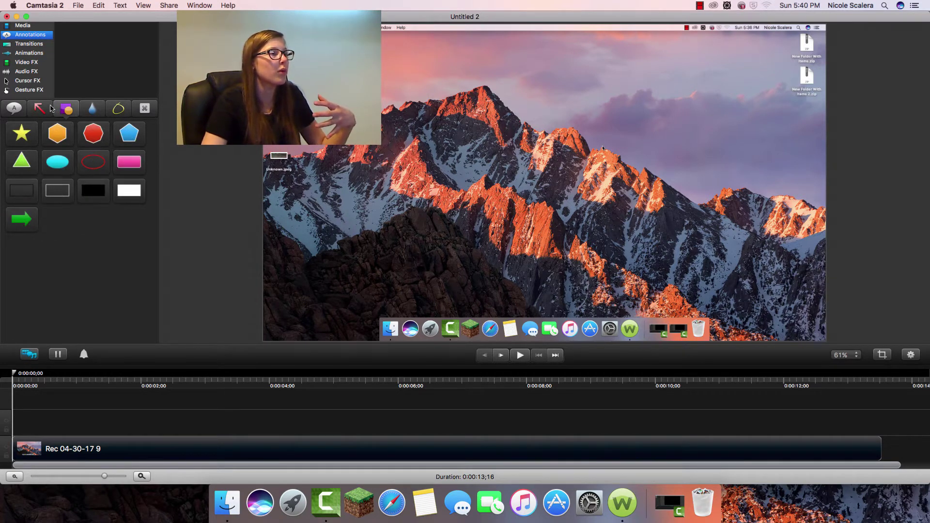
left_click(48, 110)
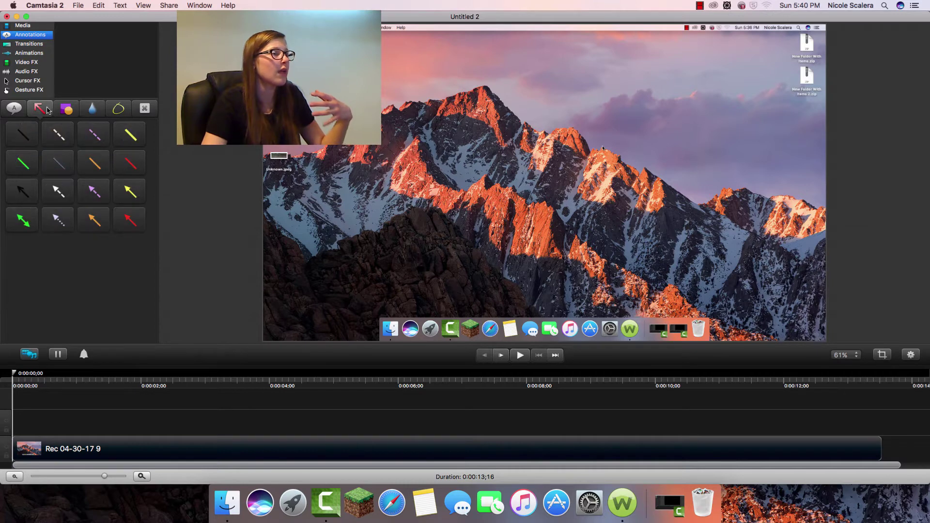
Step: Try out the magenta highlight annotation over the mountains, enlarge it and delete it
left_click(93, 109)
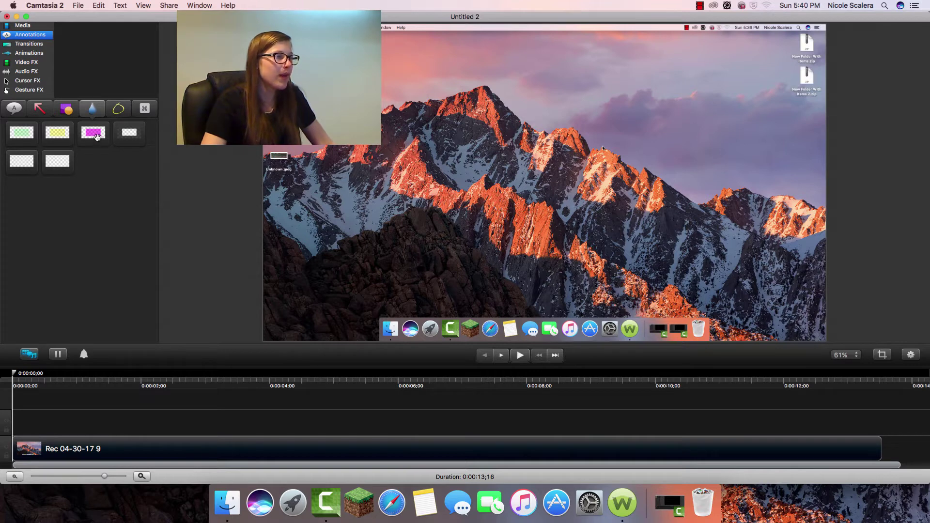
left_click_drag(96, 136, 450, 136)
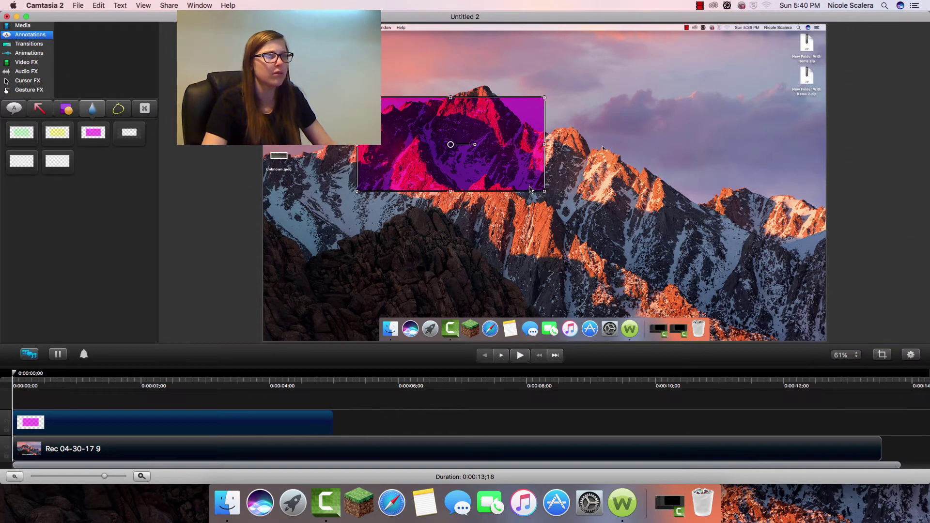
left_click_drag(545, 193, 639, 244)
key("Delete")
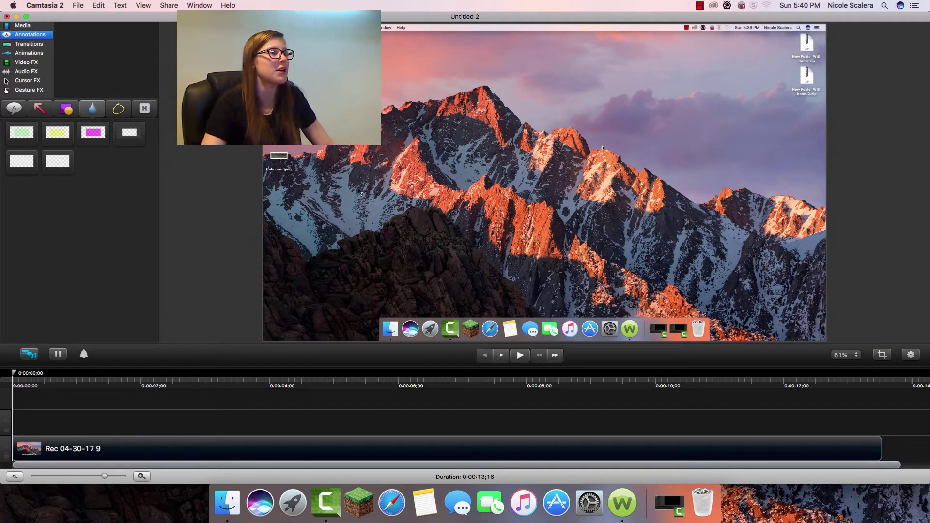
Step: Look at the keystroke annotations, and try out the green highlight annotation on the canvas and remove it
left_click(147, 110)
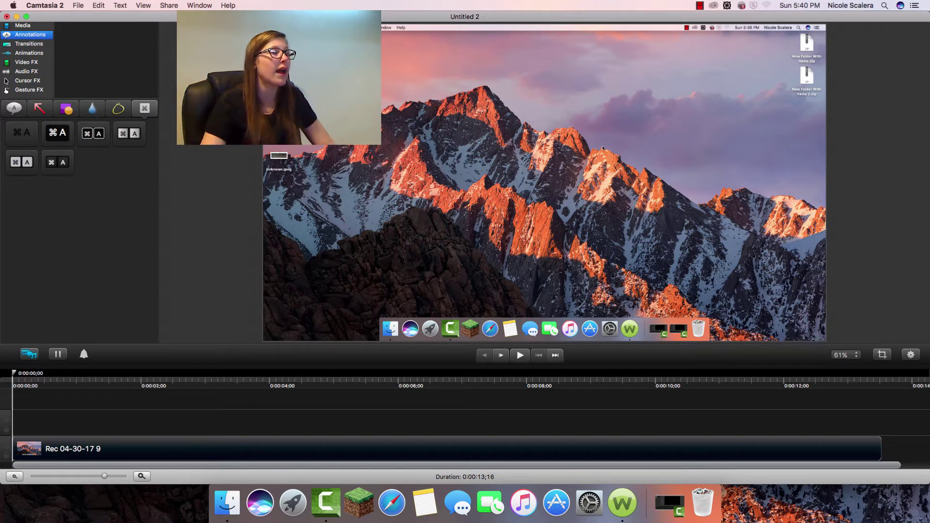
left_click(94, 110)
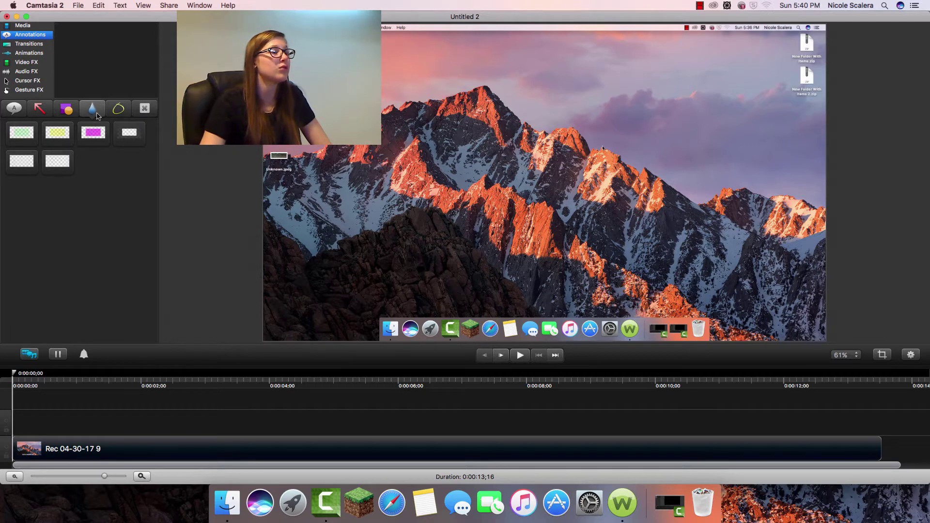
left_click_drag(22, 134, 332, 136)
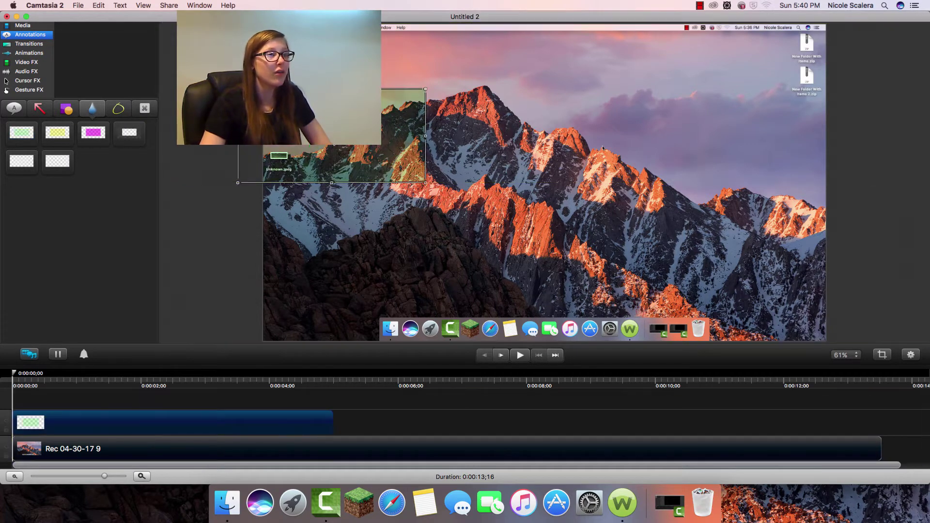
key("Delete")
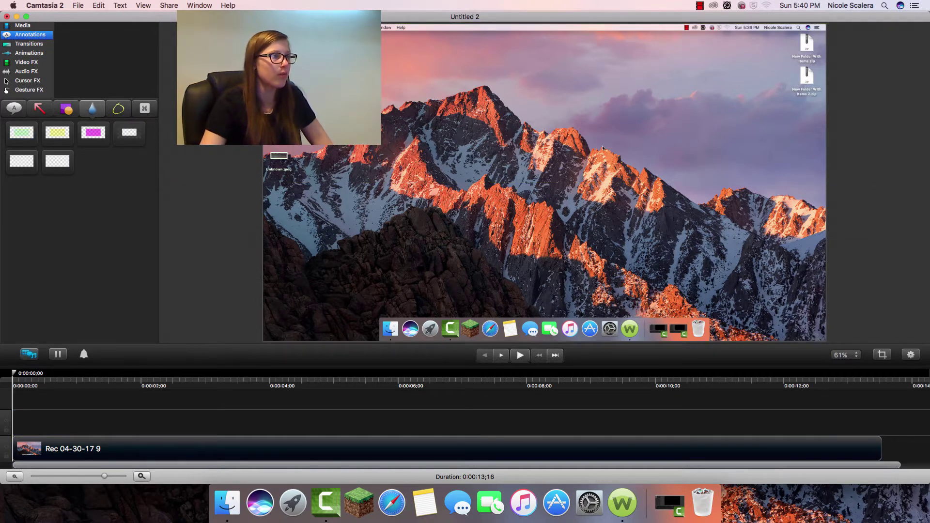
left_click_drag(68, 139, 291, 121)
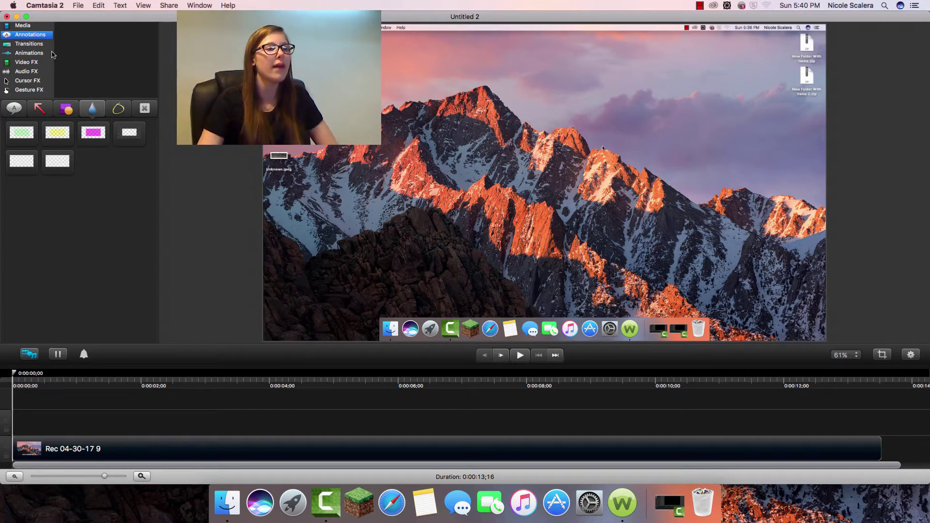
Step: Add a magenta highlight annotation above the recording, starting about 1.4 seconds in, and play the opening to preview it
left_click(94, 134)
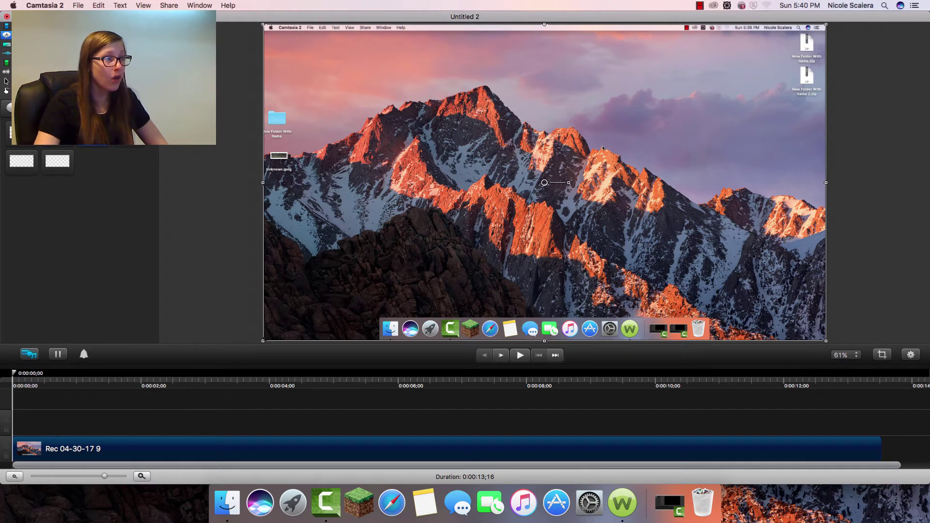
left_click_drag(58, 161, 77, 461)
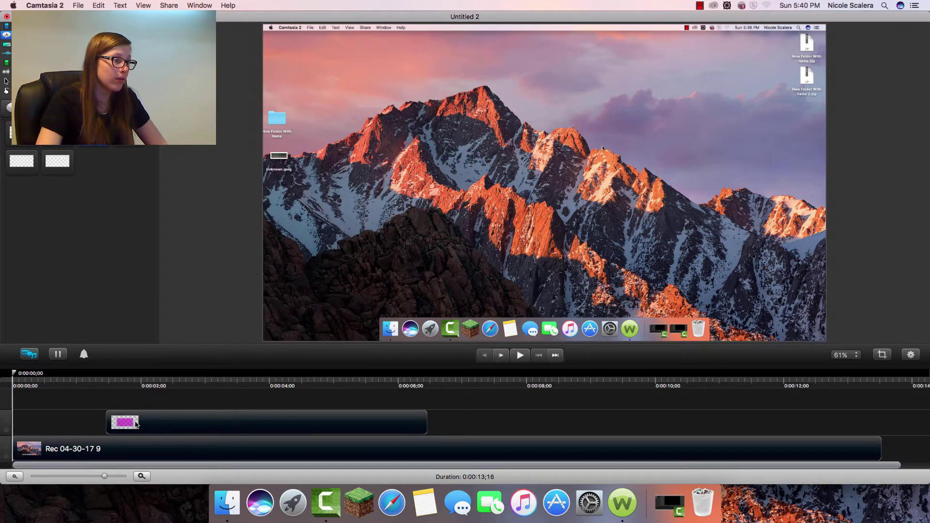
left_click_drag(136, 424, 130, 425)
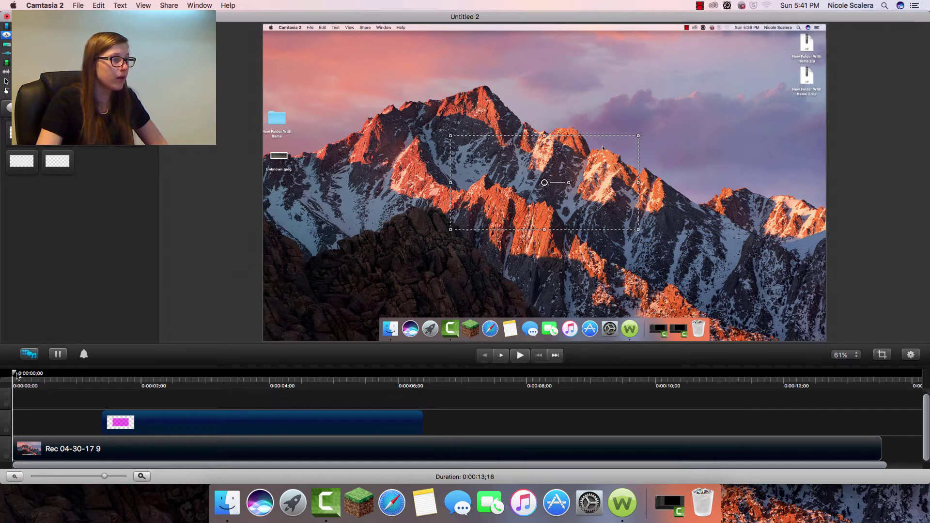
key("space")
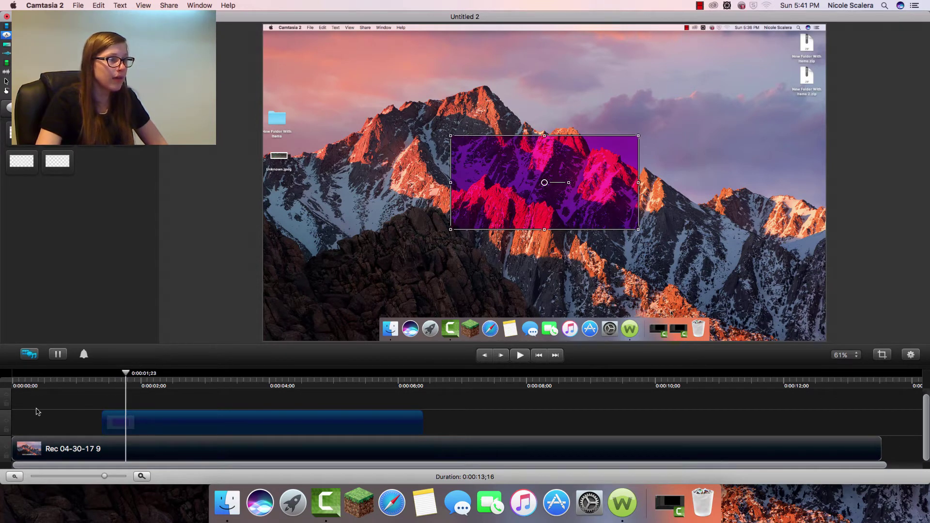
Step: Hide and show the highlight annotation's track, and lock it, test selecting the highlight on the canvas and unlock it
left_click(7, 421)
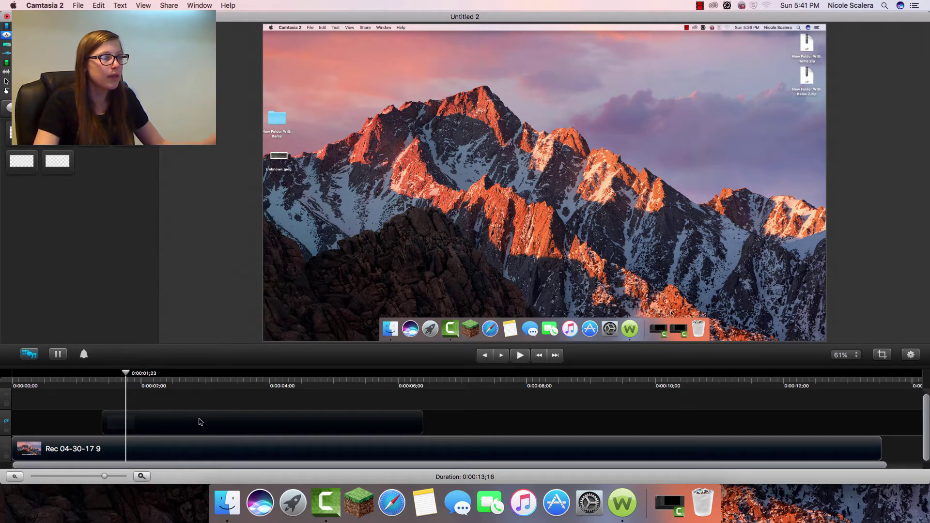
left_click(8, 422)
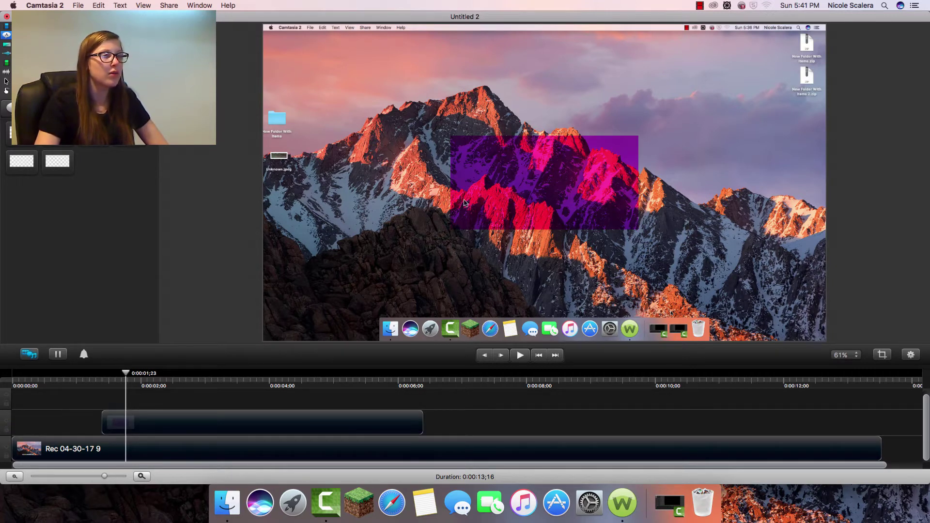
left_click(7, 430)
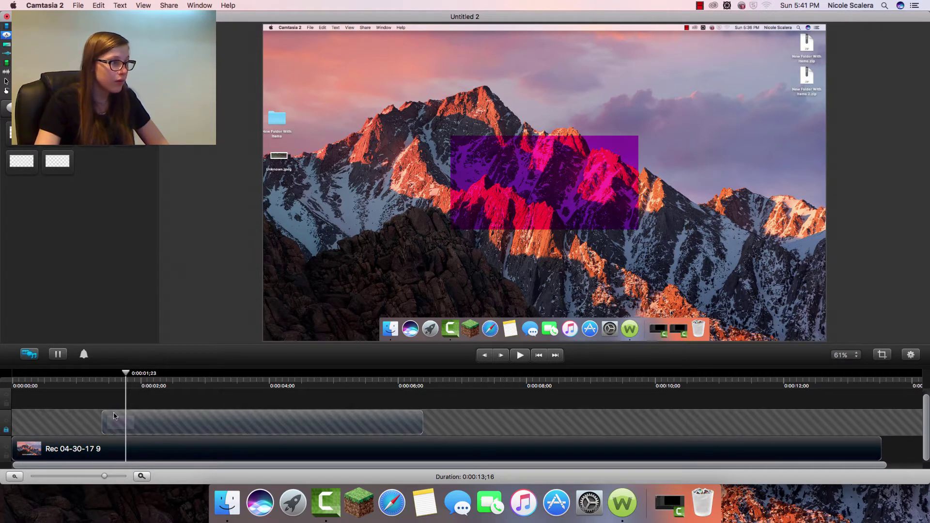
left_click(456, 199)
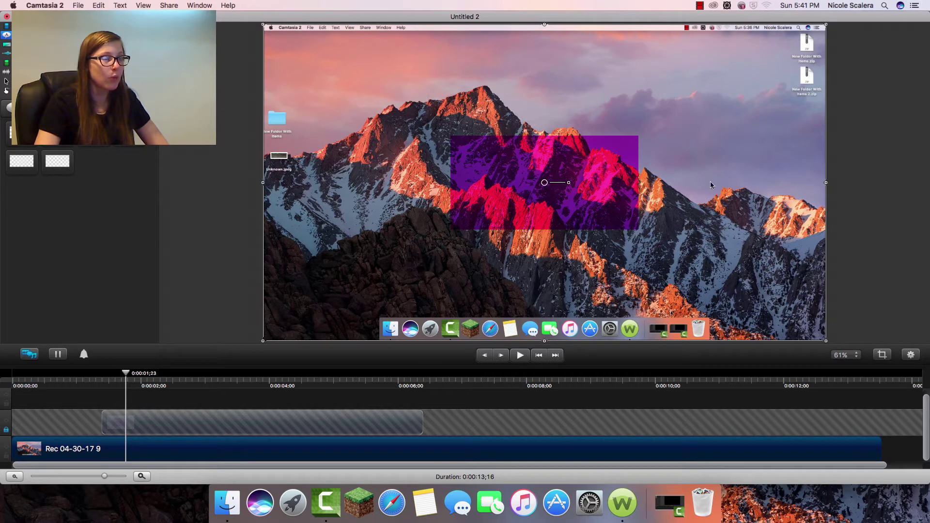
left_click(826, 180)
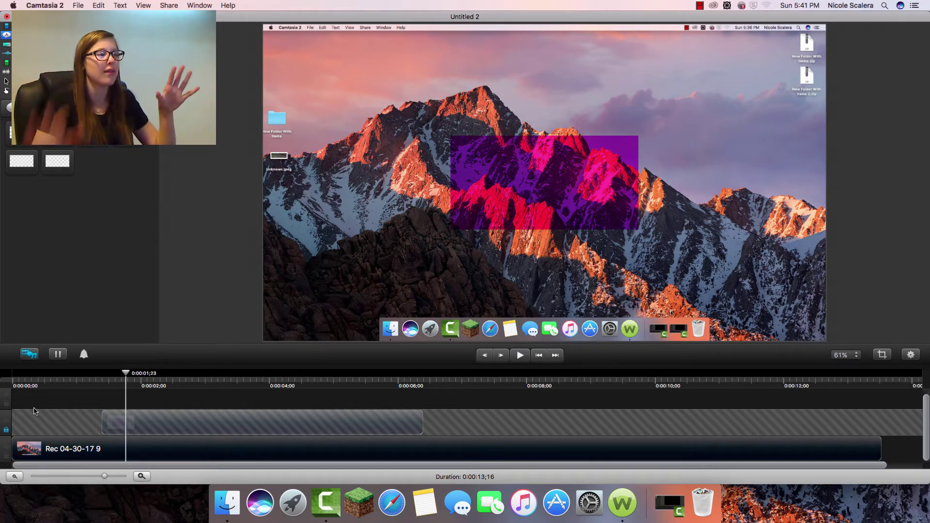
left_click(7, 430)
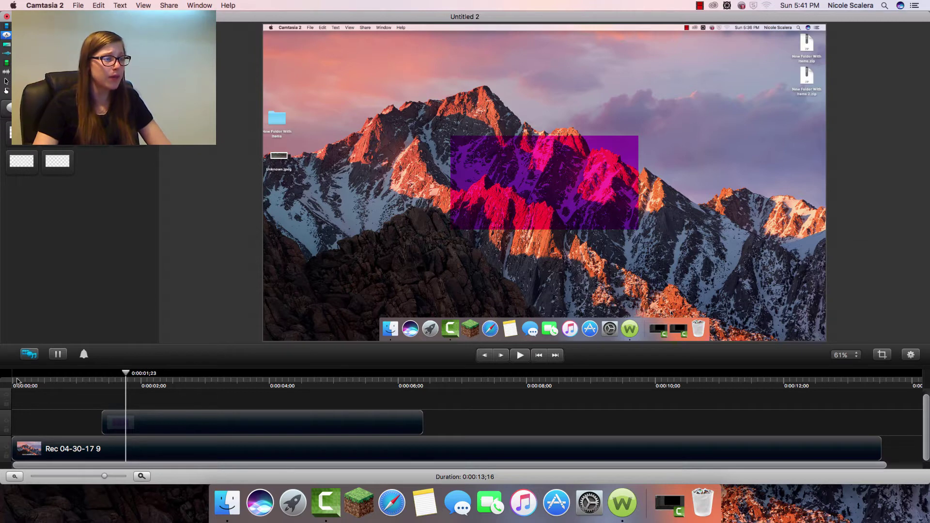
Step: Try the timeline's closest and widest zoom levels, and play the opening at a scale showing about 40 seconds
left_click(142, 477)
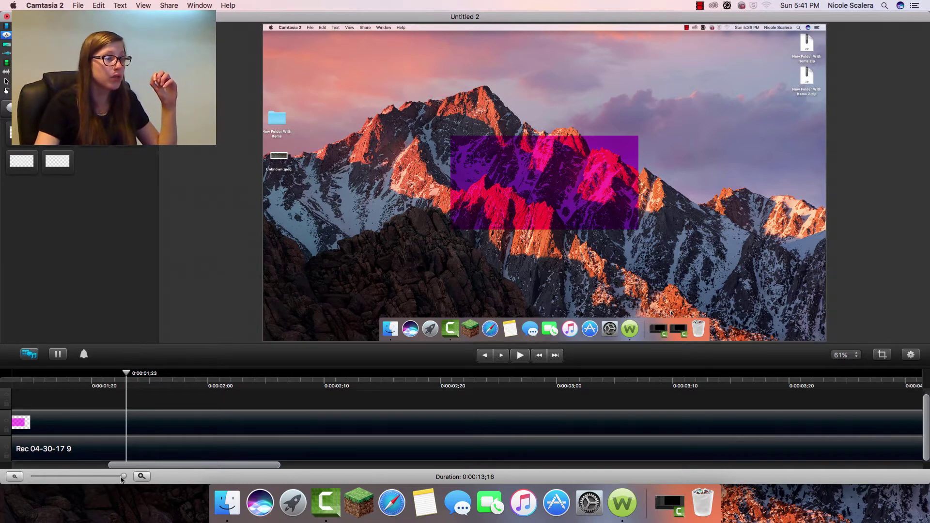
left_click_drag(121, 479, 15, 478)
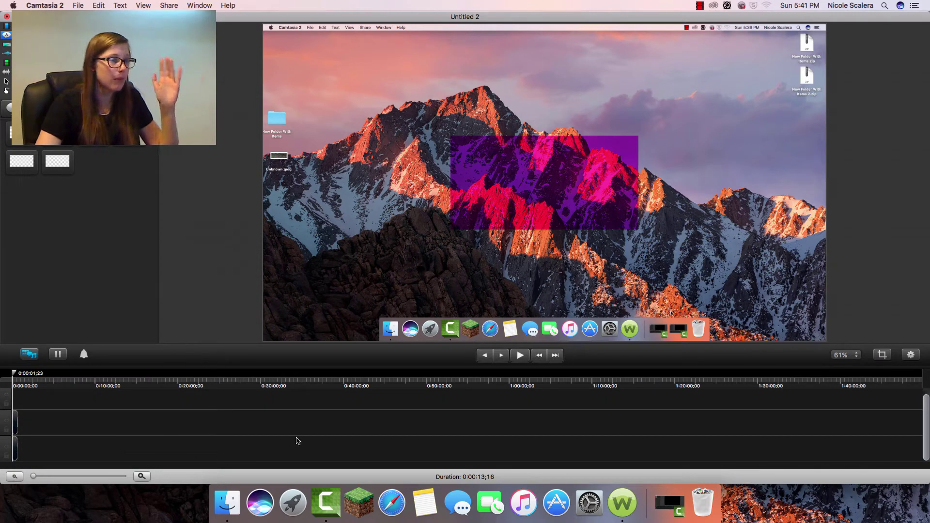
key("Home")
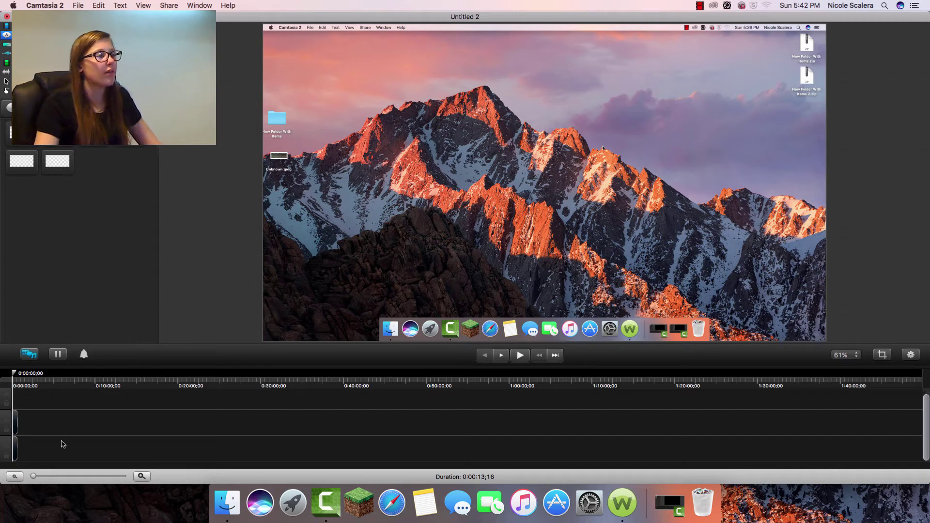
left_click_drag(33, 477, 92, 476)
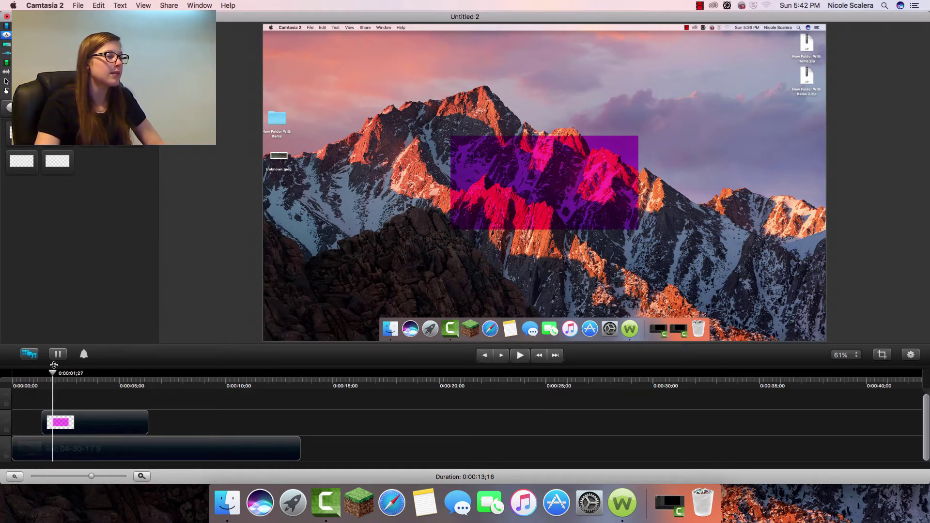
left_click(517, 356)
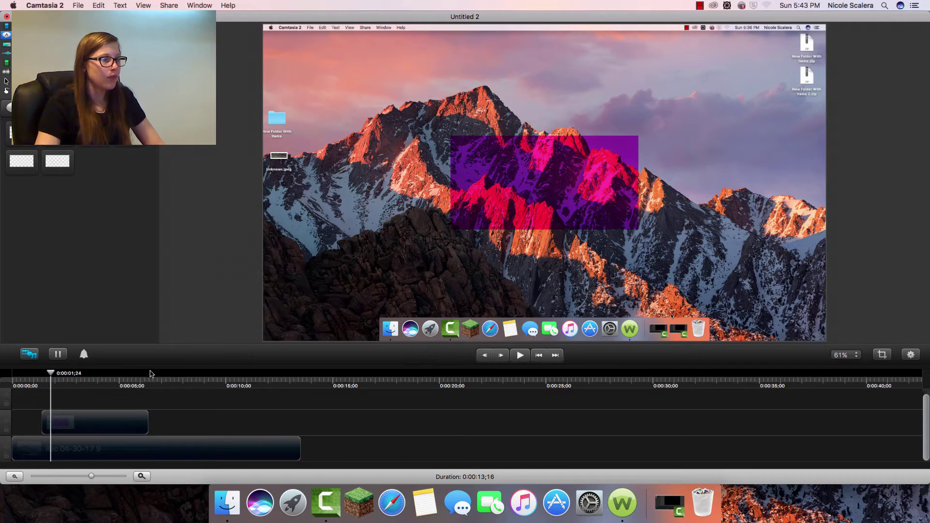
Step: Try moving and lengthening the highlight clip, and place it from about 0:00:01;24 to 0:00:02;23 on its track
mouse_move(130, 429)
left_mouse_down()
mouse_move(252, 420)
mouse_move(208, 402)
mouse_move(209, 435)
mouse_move(187, 440)
mouse_move(193, 422)
mouse_move(505, 426)
mouse_move(190, 426)
mouse_move(246, 428)
left_mouse_up()
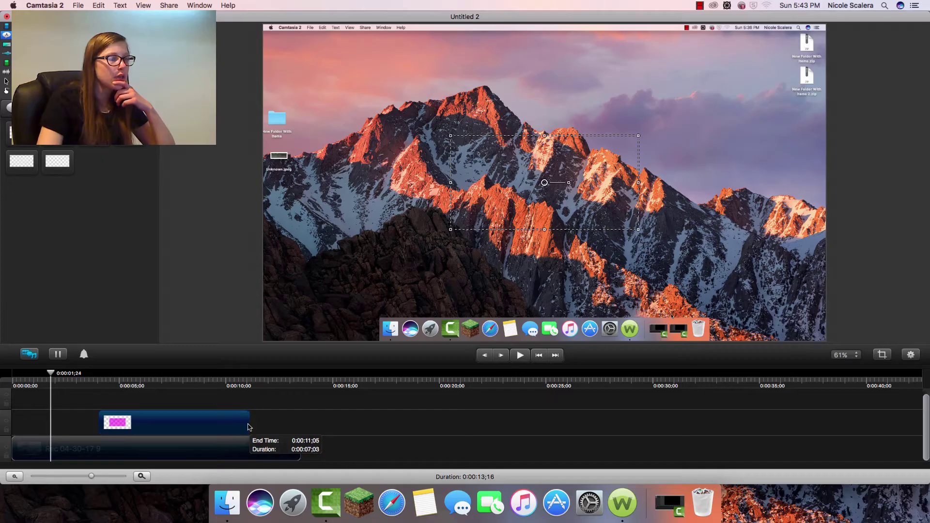
left_click_drag(342, 274, 464, 266)
left_click_drag(294, 422, 65, 431)
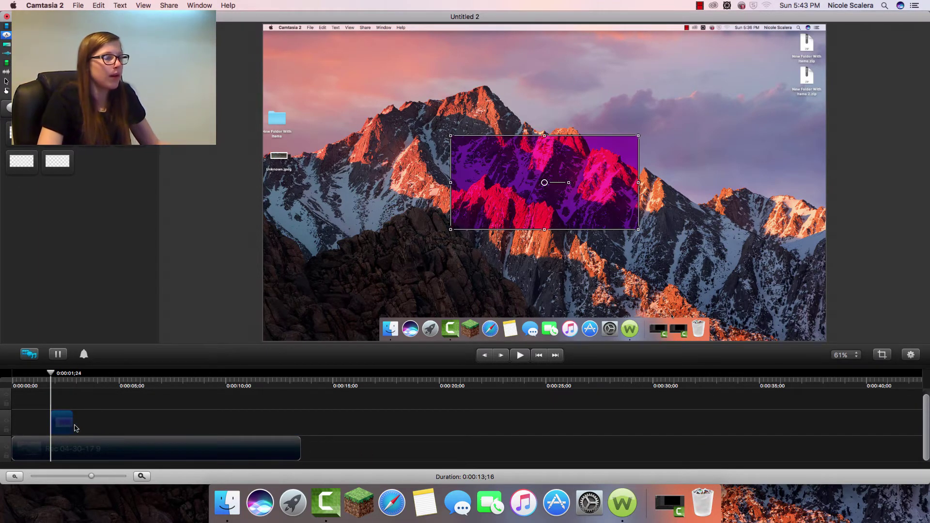
scroll(76, 428, "up", 5)
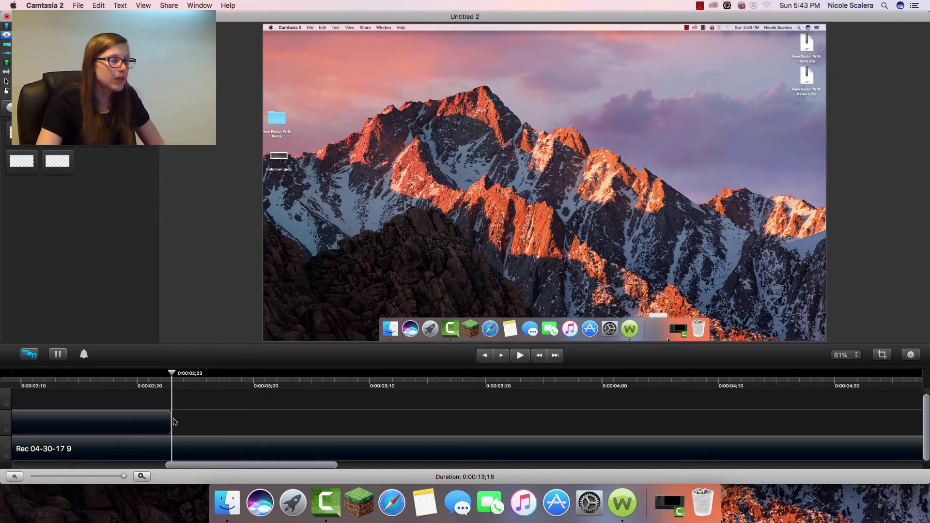
mouse_move(170, 422)
left_mouse_down()
mouse_move(127, 422)
mouse_move(170, 421)
left_mouse_up()
left_click(296, 392)
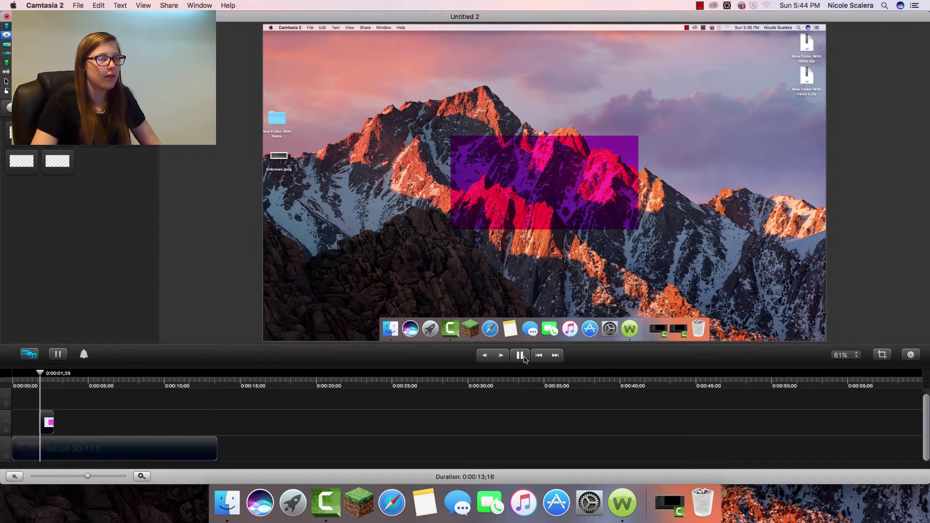
Step: Reshape the magenta highlight into a thin strip covering the recorded dock, and play the recording to preview it
left_click(522, 357)
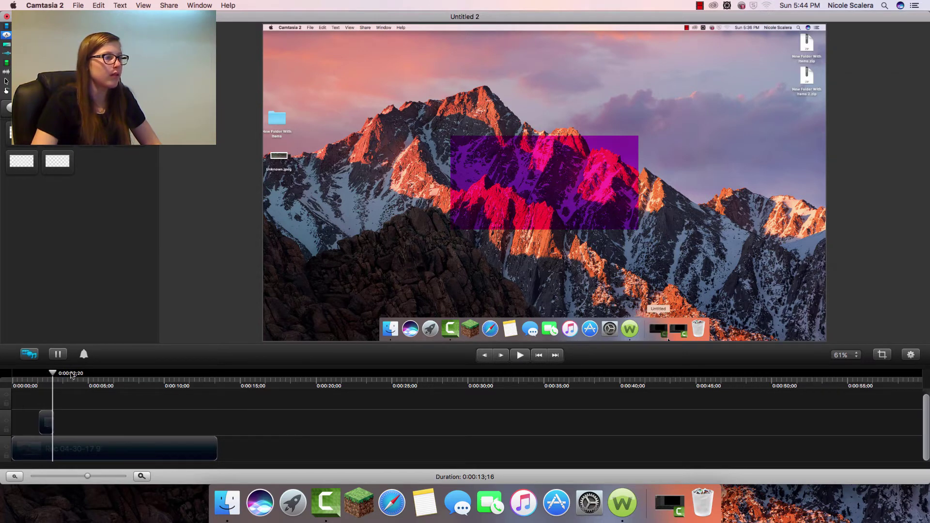
left_click_drag(57, 374, 45, 376)
left_click(51, 417)
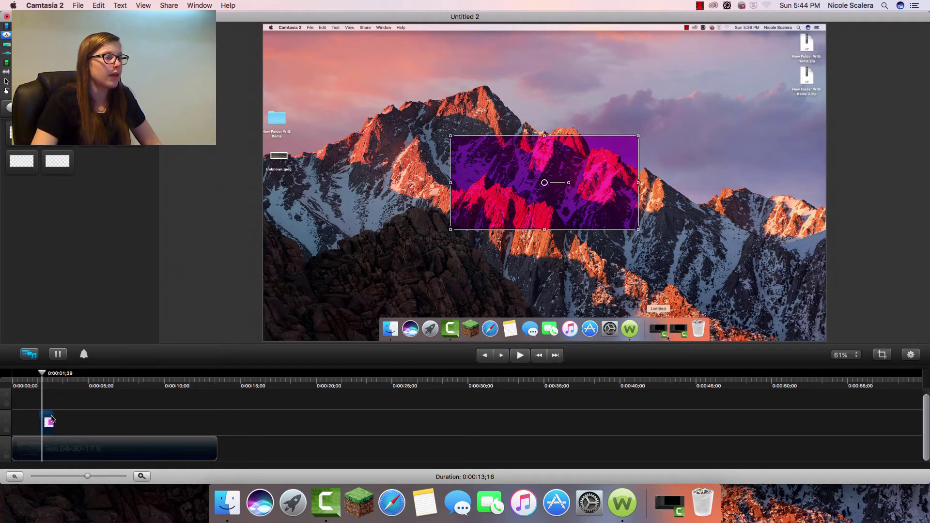
left_click_drag(493, 225, 422, 337)
left_click_drag(474, 244, 489, 323)
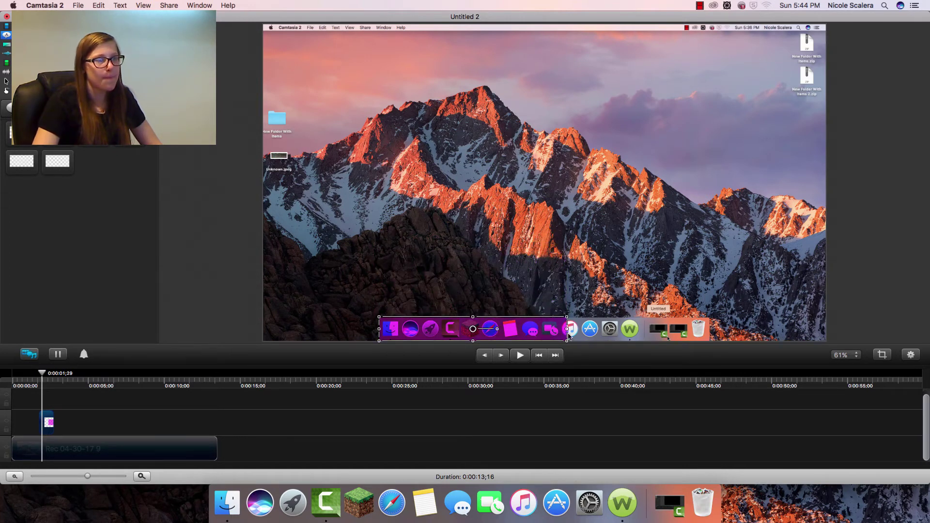
left_click(519, 355)
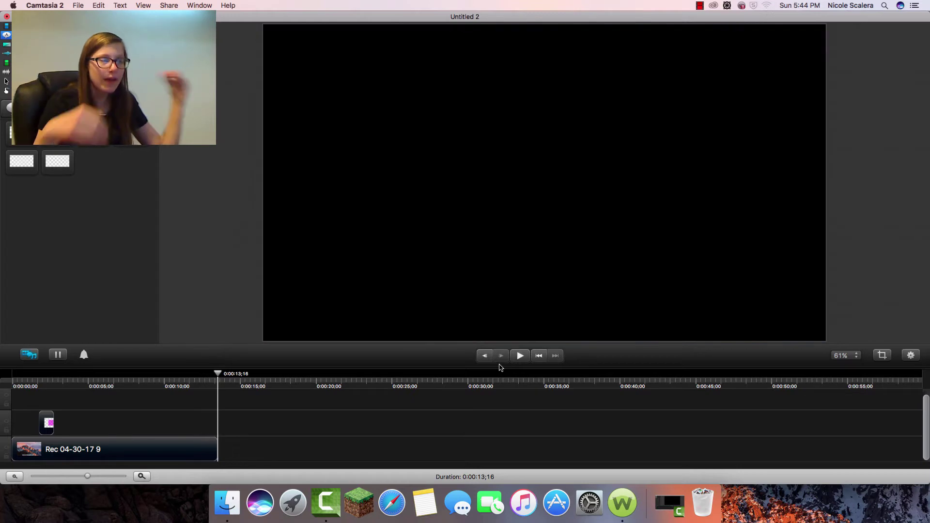
key("Home")
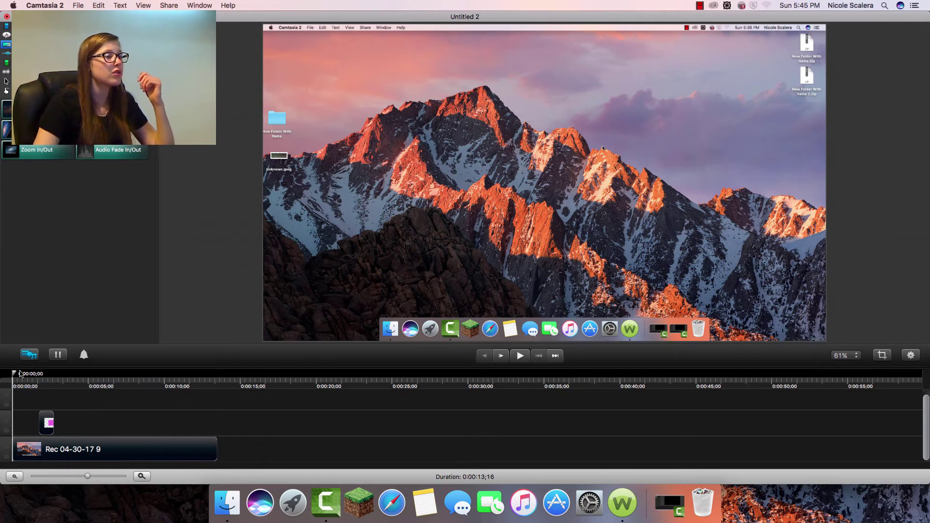
Step: Split the recording at 0:00:01;21 and play across the cut to preview it
left_click_drag(14, 374, 39, 381)
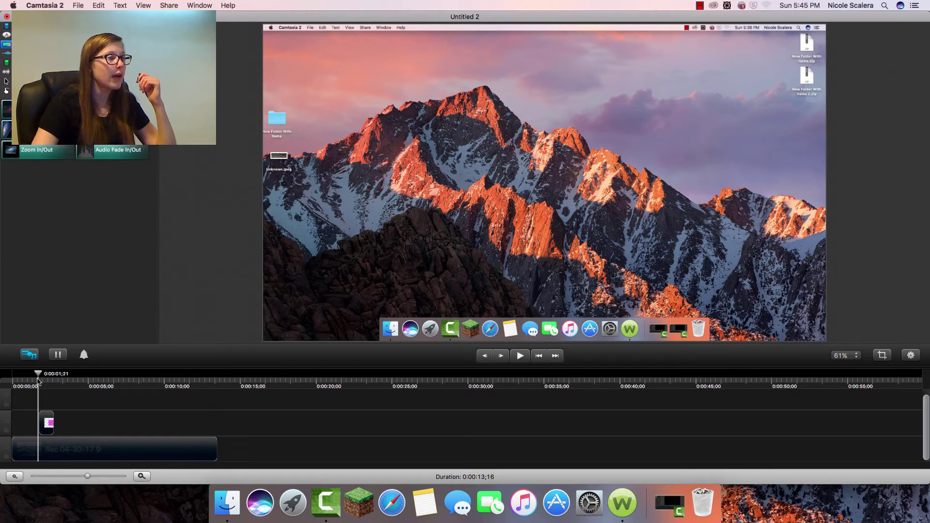
right_click(39, 375)
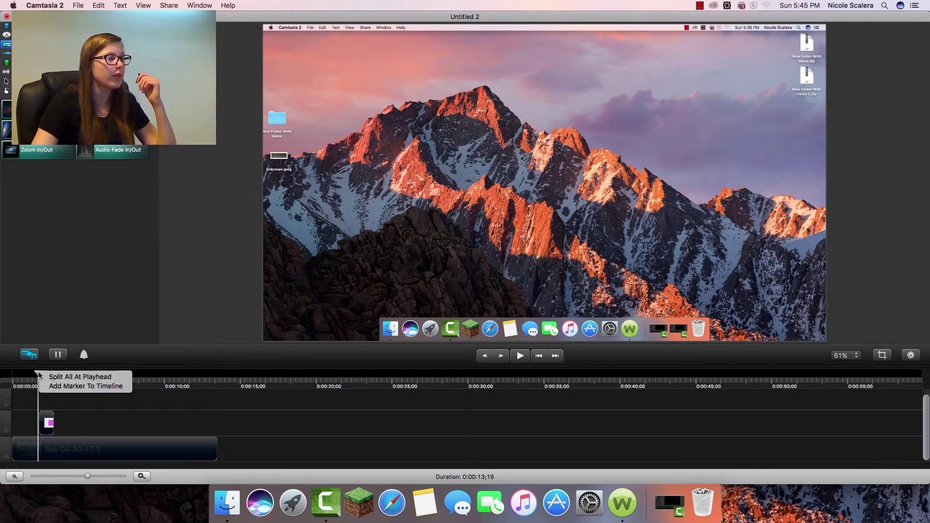
left_click(45, 377)
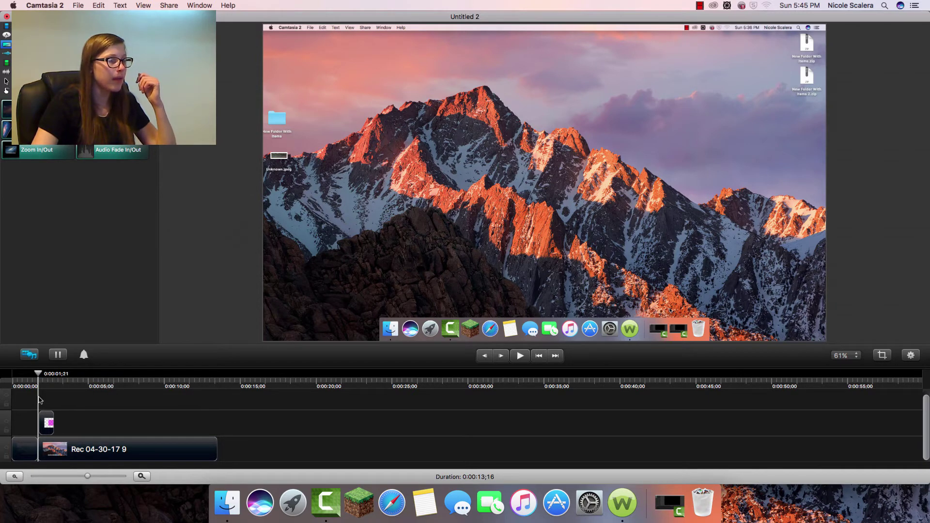
left_click_drag(40, 372, 40, 373)
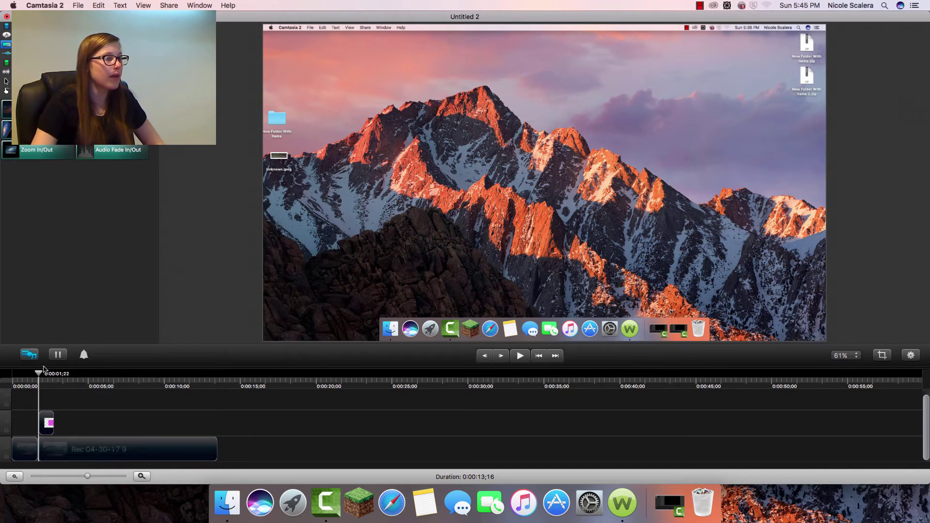
left_click(34, 378)
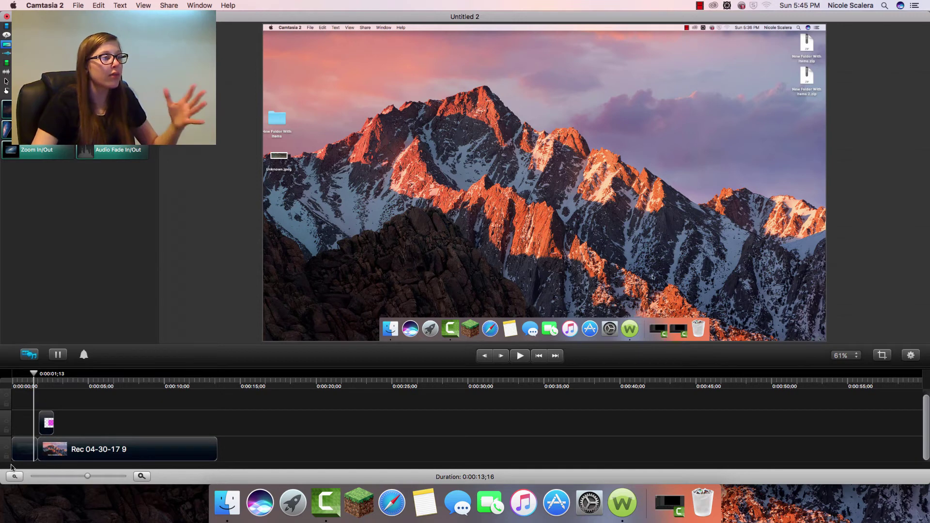
left_click(520, 356)
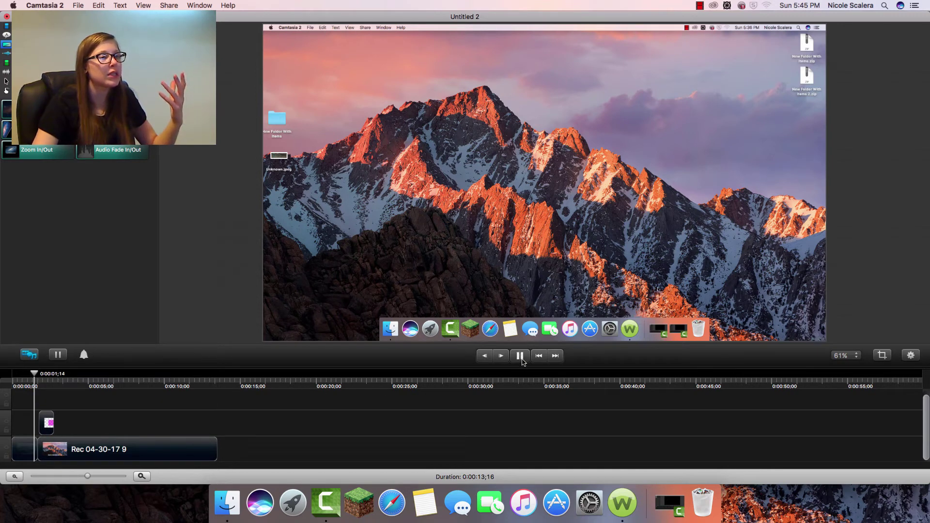
left_click(521, 359)
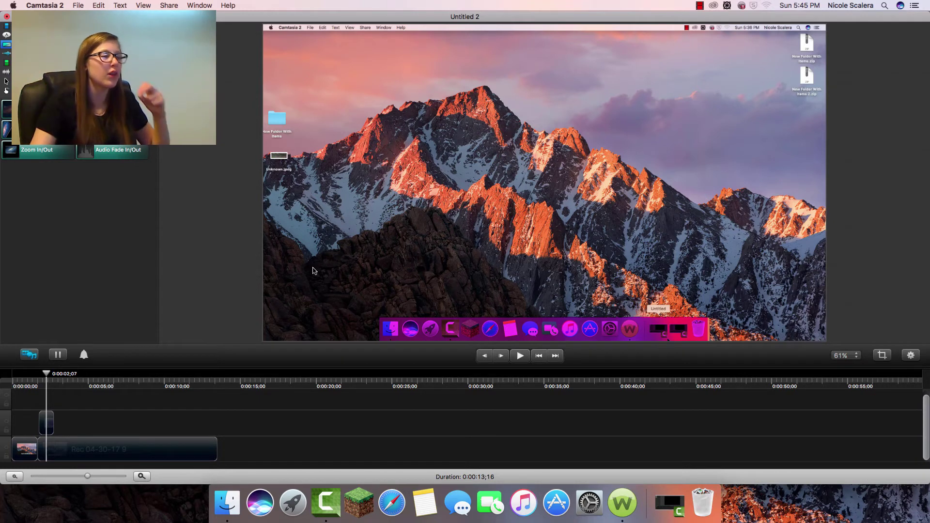
Step: Add the Slide In/Out transition to the magenta highlight clip and play from the start to preview it
mouse_move(47, 374)
left_mouse_down()
mouse_move(22, 380)
mouse_move(53, 382)
mouse_move(34, 392)
mouse_move(22, 383)
mouse_move(46, 383)
mouse_move(26, 386)
mouse_move(39, 386)
left_mouse_up()
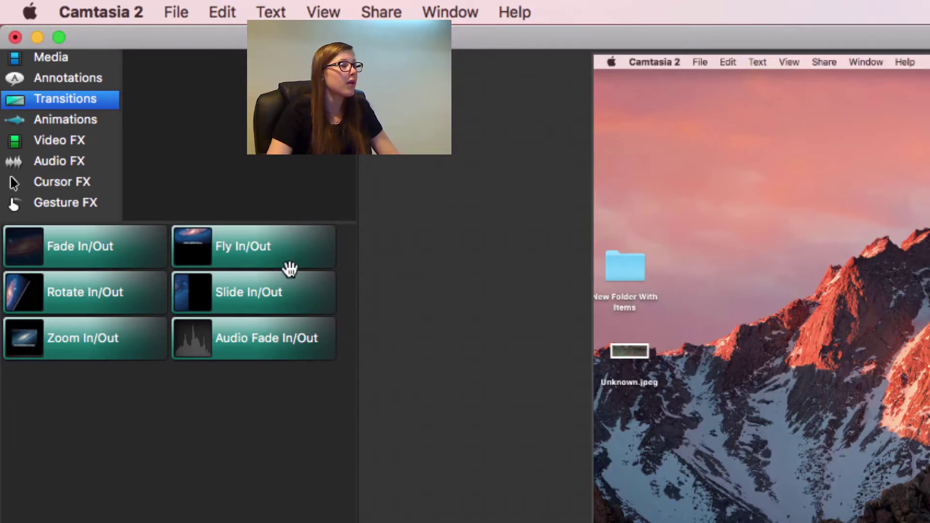
left_click_drag(288, 305, 113, 522)
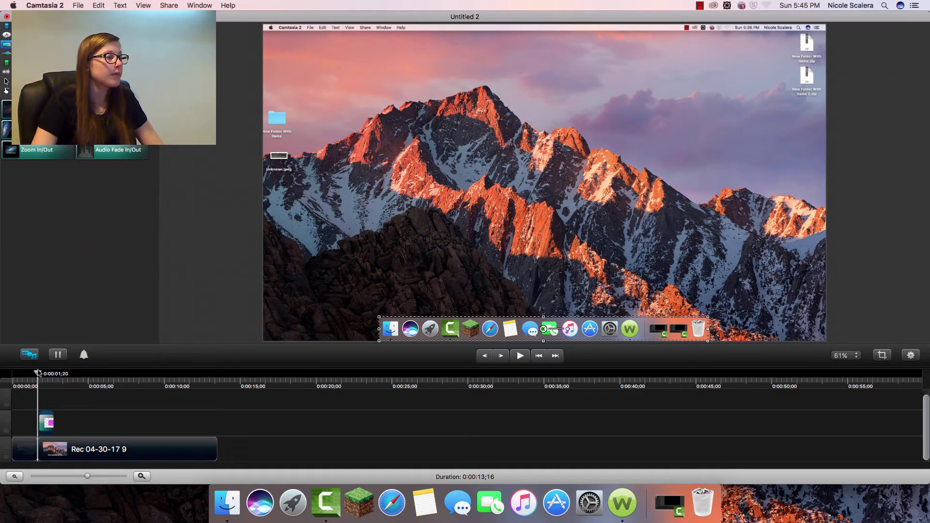
left_click_drag(38, 373, 13, 373)
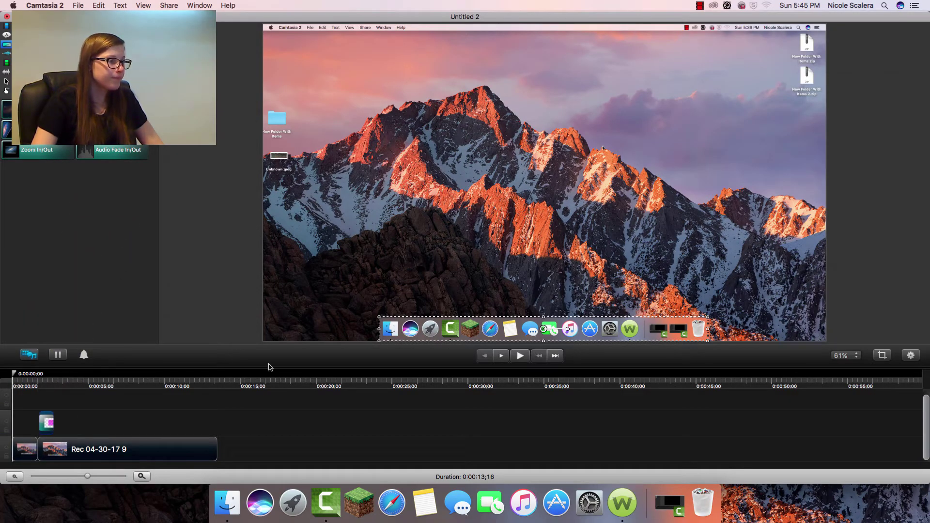
left_click(519, 358)
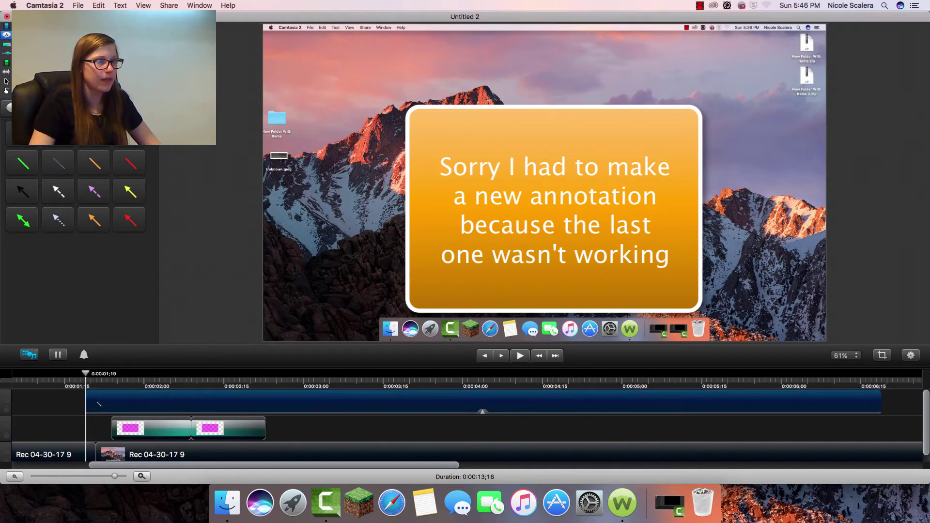
Step: Stretch the dashed white annotation between the trash and the second zip file, and shorten its clip to end with the highlight clips
mouse_move(538, 143)
left_mouse_down()
mouse_move(602, 128)
mouse_move(618, 61)
mouse_move(814, 75)
mouse_move(807, 79)
left_mouse_up()
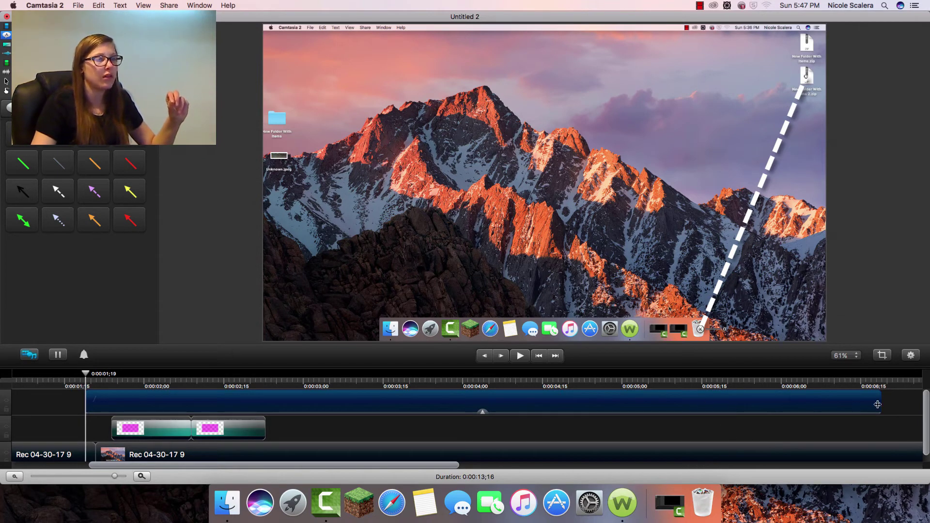
mouse_move(880, 404)
left_mouse_down()
mouse_move(213, 393)
mouse_move(264, 390)
left_mouse_up()
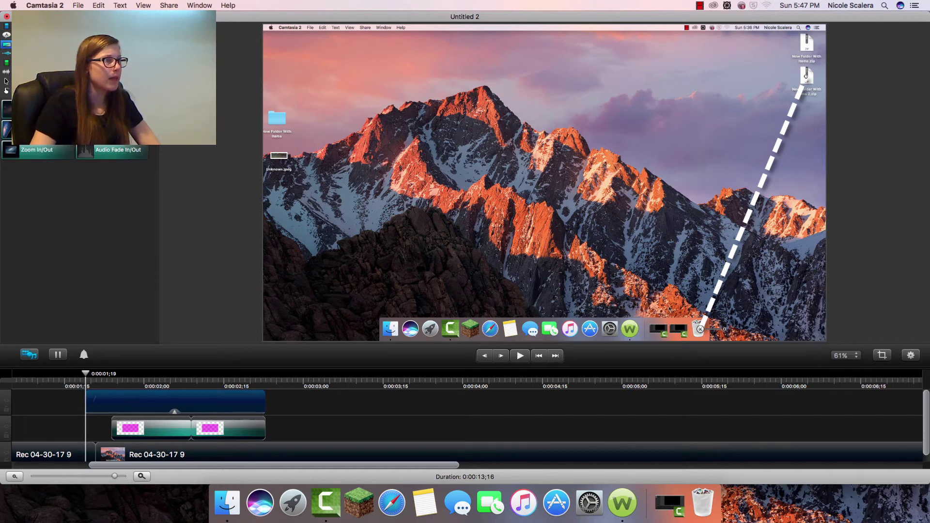
Step: Add the Fade In/Out transition to the dashed white annotation's clip and preview how it appears
left_click_drag(38, 150, 146, 405)
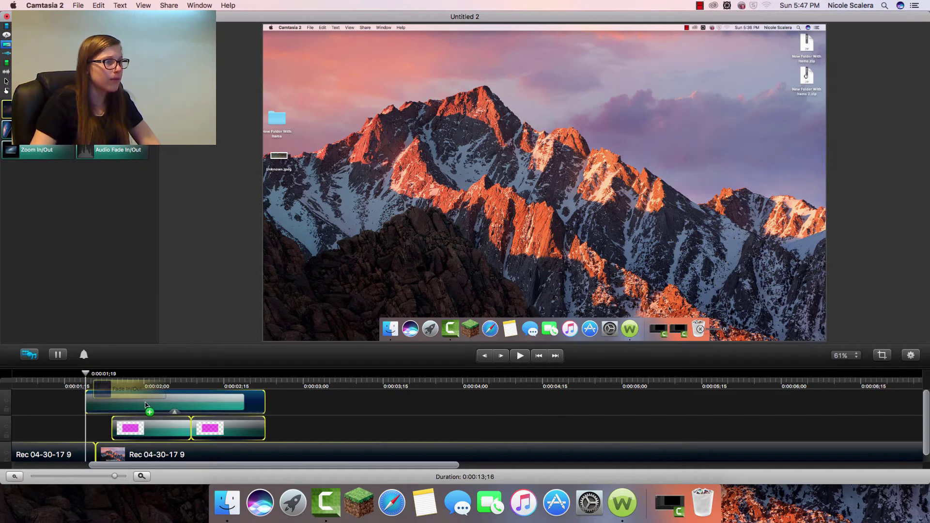
left_click(518, 356)
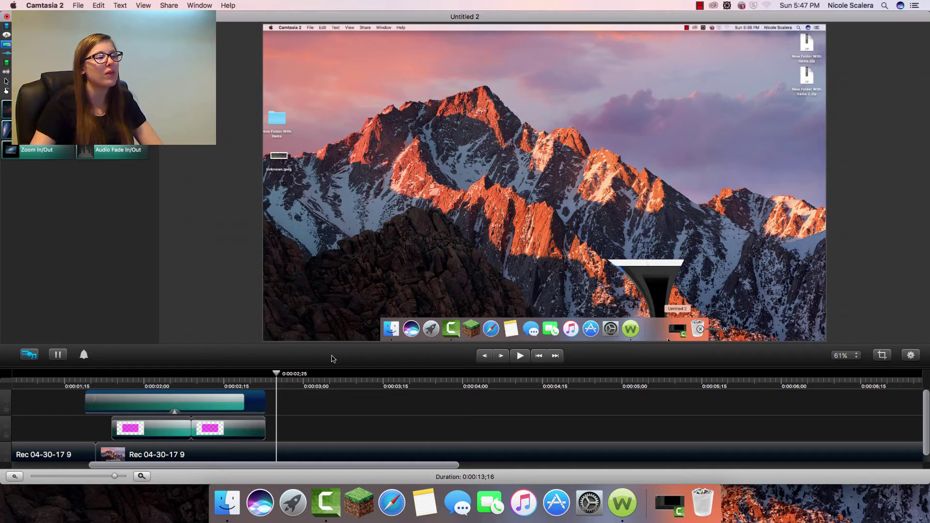
left_click_drag(277, 374, 19, 375)
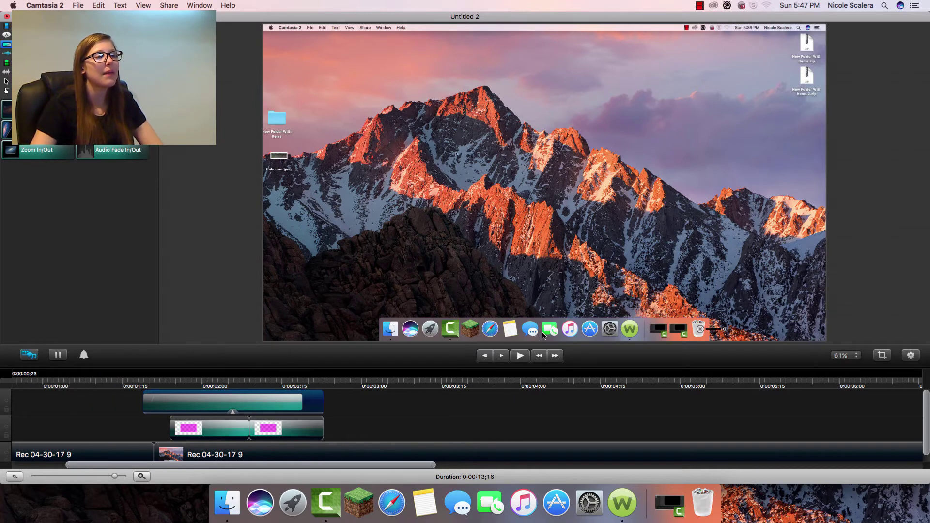
left_click(521, 356)
left_click_drag(368, 374, 297, 371)
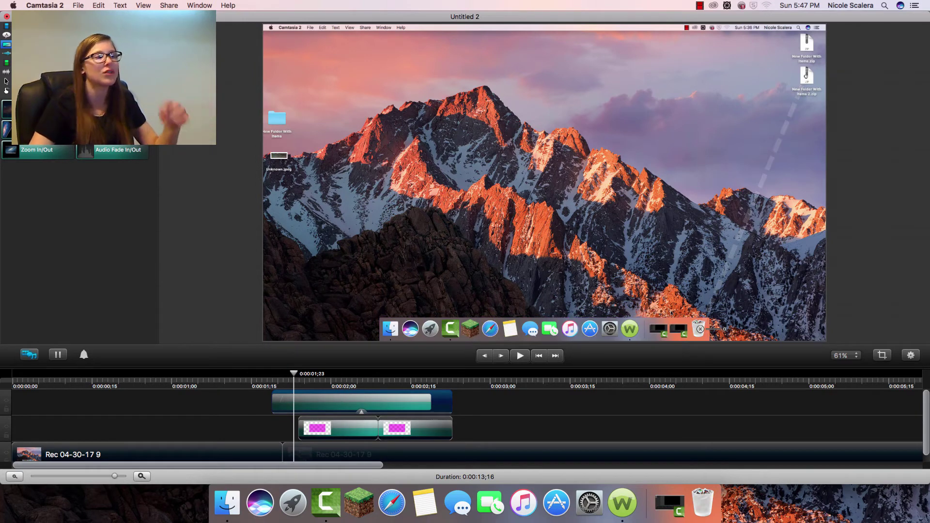
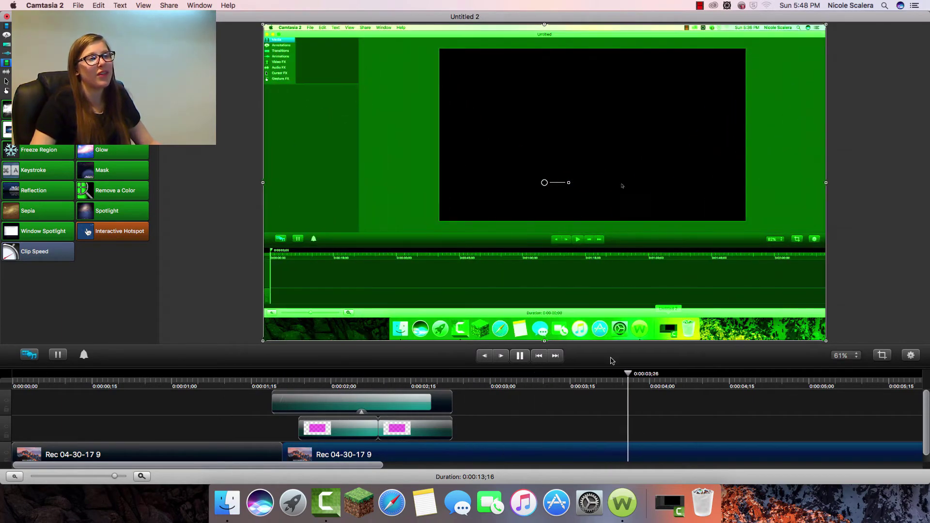
Step: Stop the preview of the green-tinted recording, return the playhead to about 0:00:01;02, and show the available transitions again
key("space")
left_click_drag(764, 368, 191, 411)
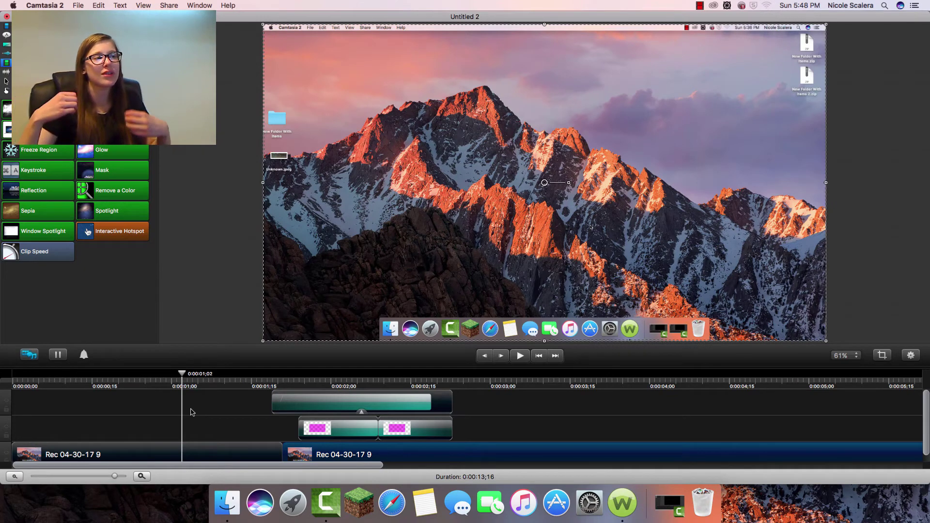
left_click(7, 44)
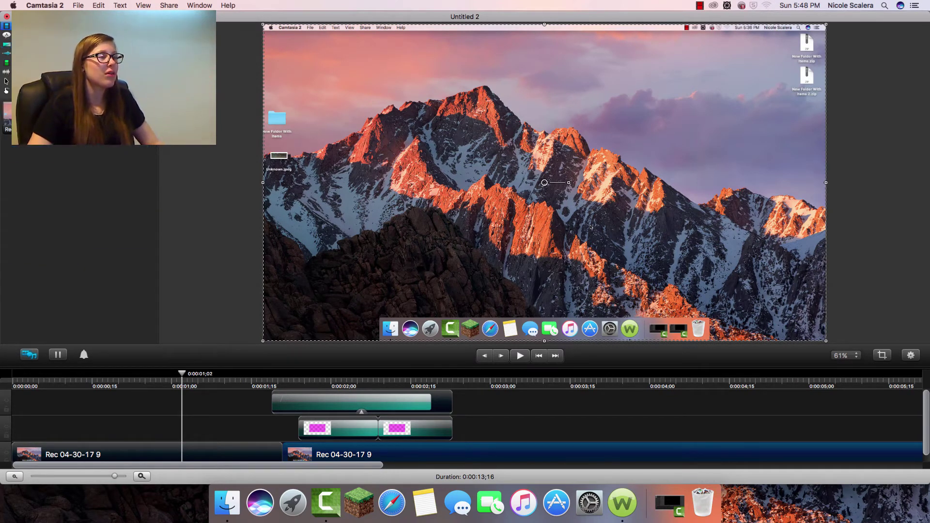
left_click(6, 44)
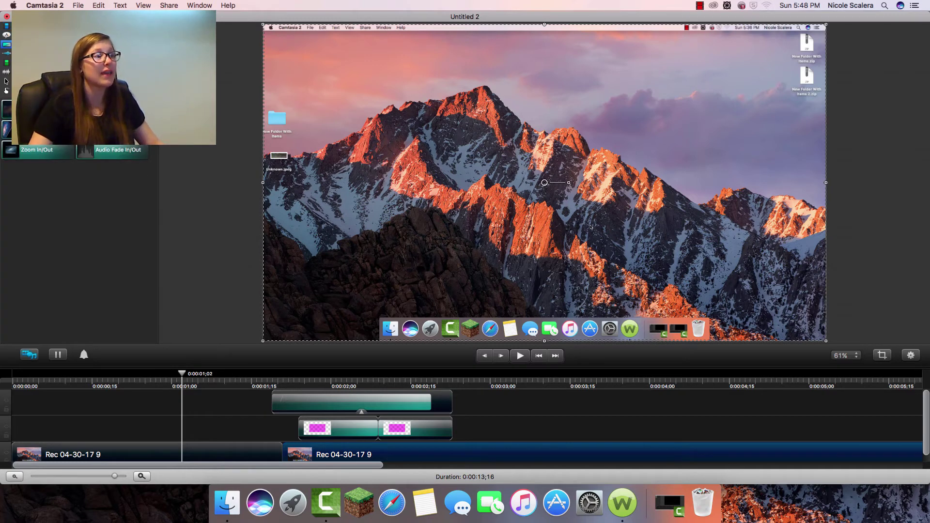
Step: Place a vertical green double-headed arrow over the mountains at 0:00:01;02 and apply the Custom action to its clip
left_click(7, 72)
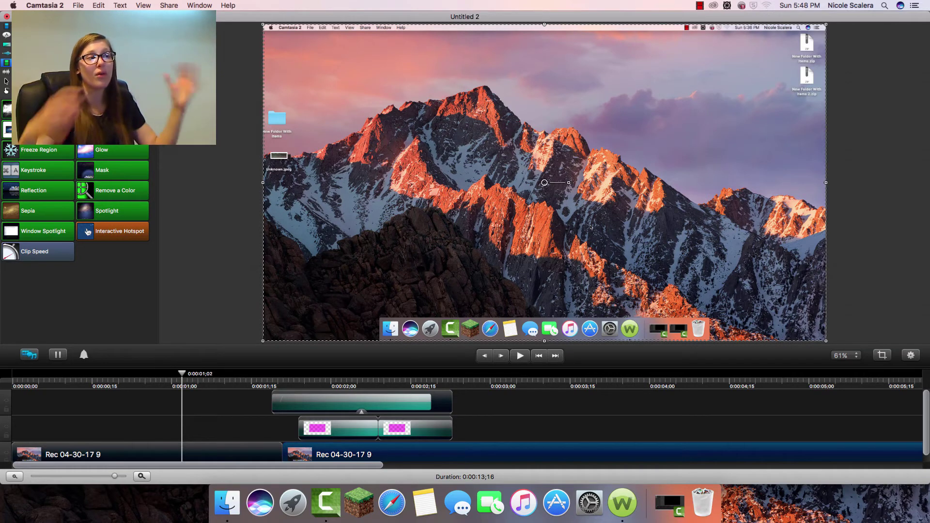
left_click(6, 53)
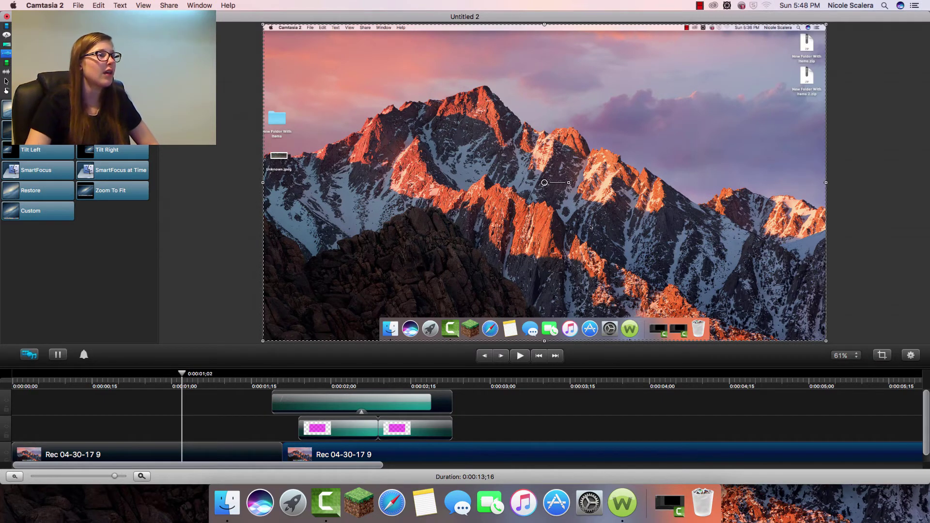
key("super+2")
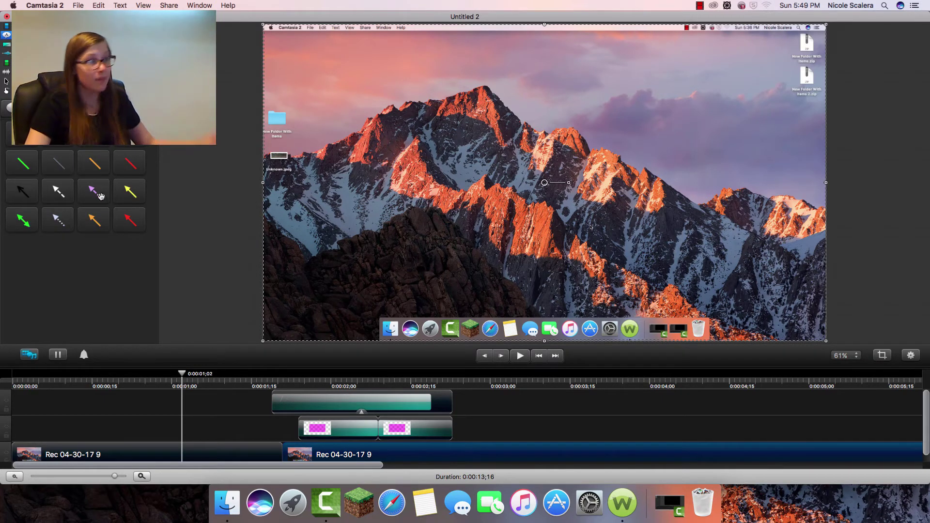
mouse_move(25, 222)
left_mouse_down()
mouse_move(290, 170)
mouse_move(549, 108)
mouse_move(561, 97)
mouse_move(586, 119)
mouse_move(639, 79)
mouse_move(707, 97)
mouse_move(757, 172)
mouse_move(757, 196)
mouse_move(712, 214)
mouse_move(712, 270)
left_mouse_up()
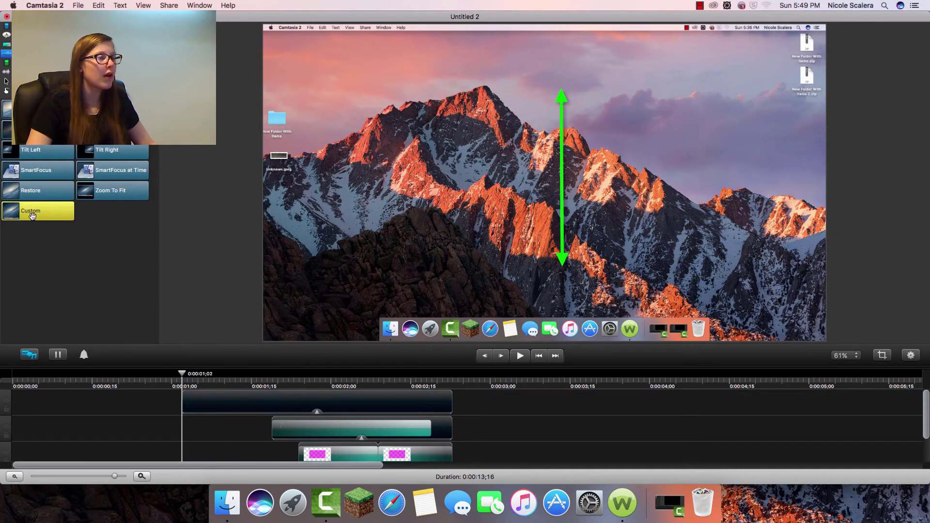
left_click_drag(31, 216, 326, 406)
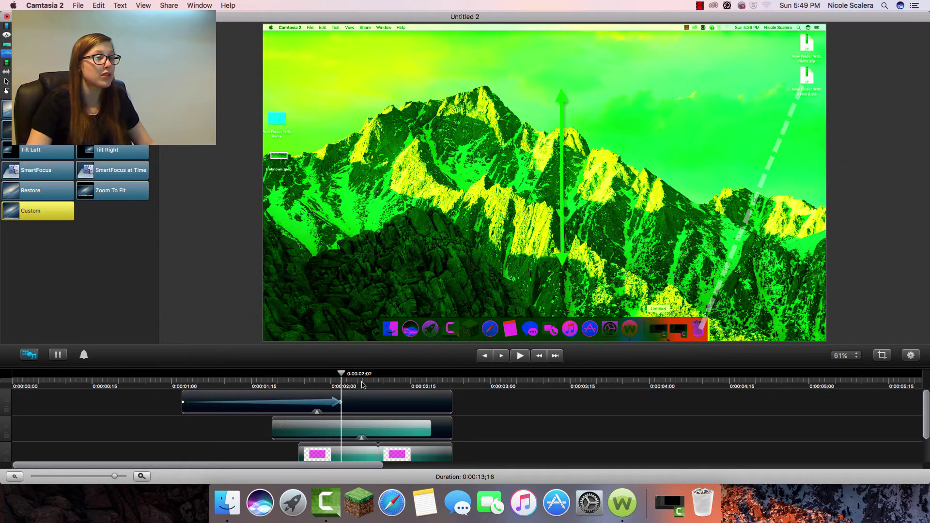
left_click_drag(343, 375, 184, 395)
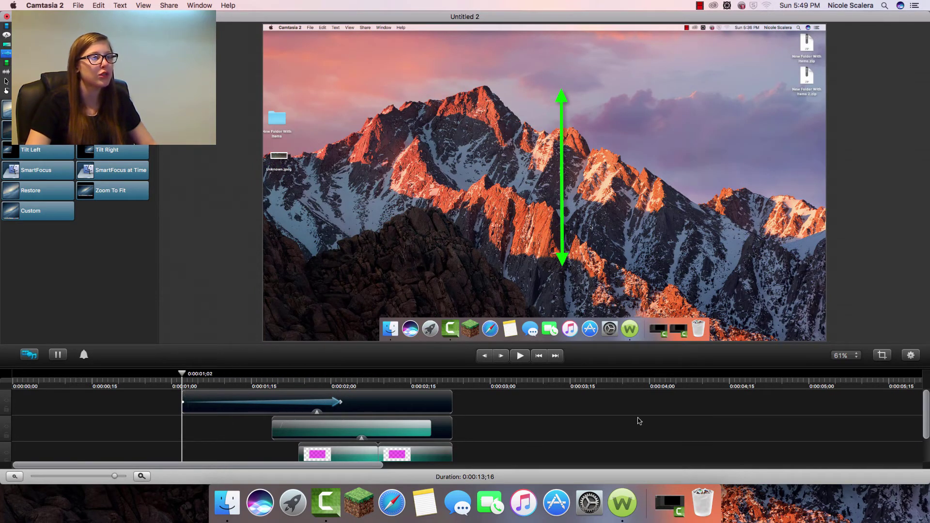
Step: Show the properties of the second recording clip on the timeline
scroll(607, 412, "down", 2)
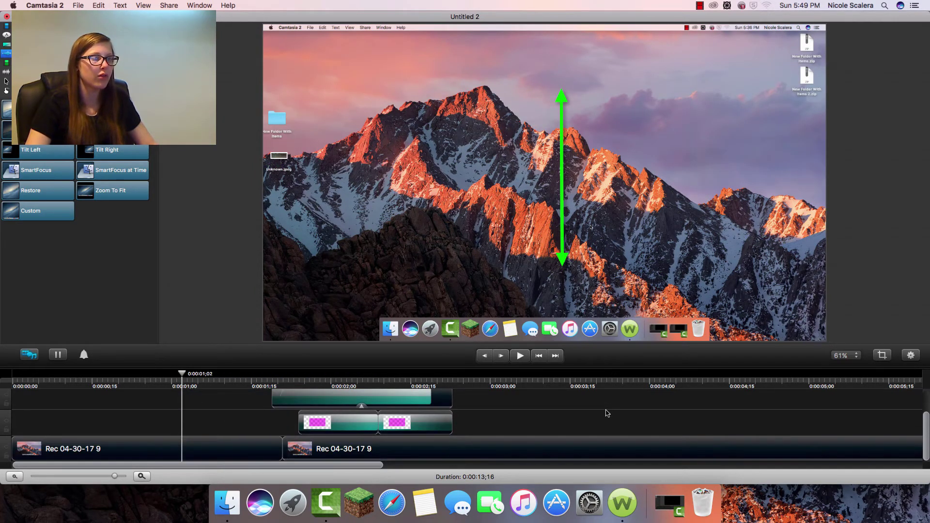
right_click(579, 454)
left_click(762, 405)
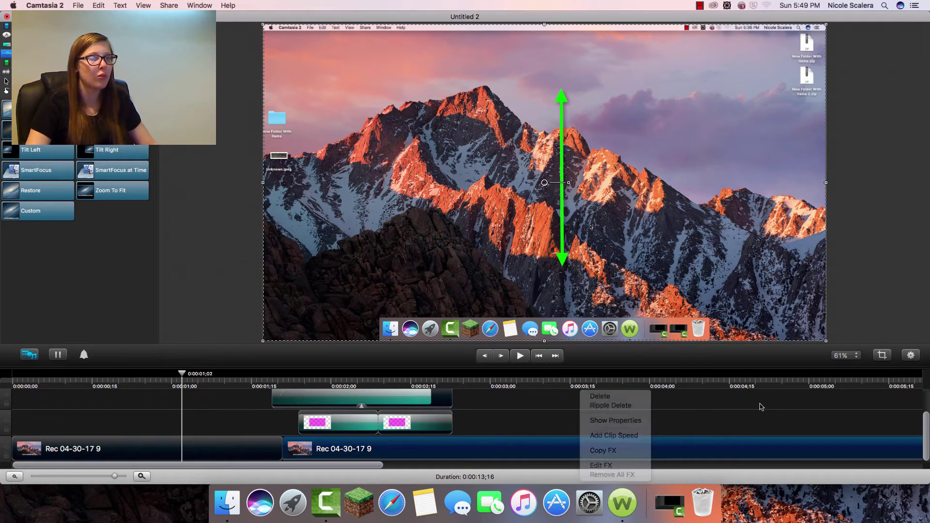
left_click(714, 422)
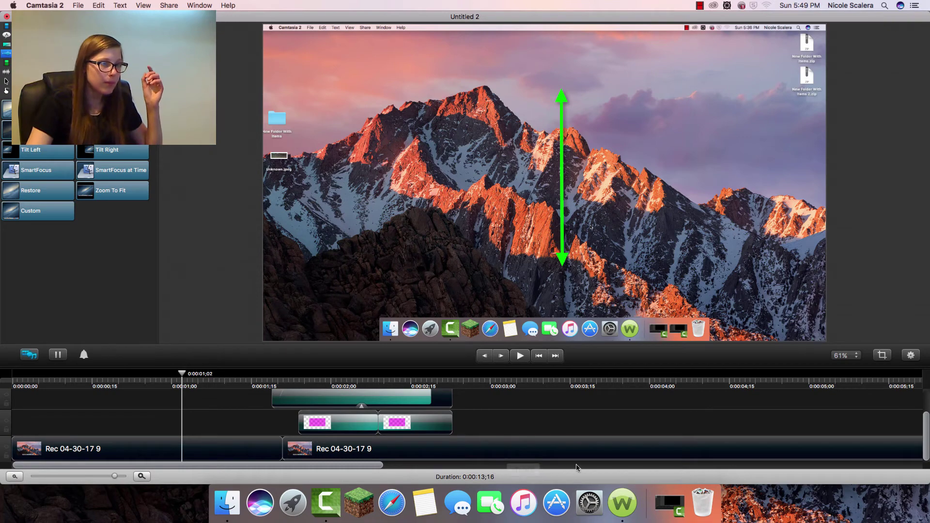
right_click(583, 450)
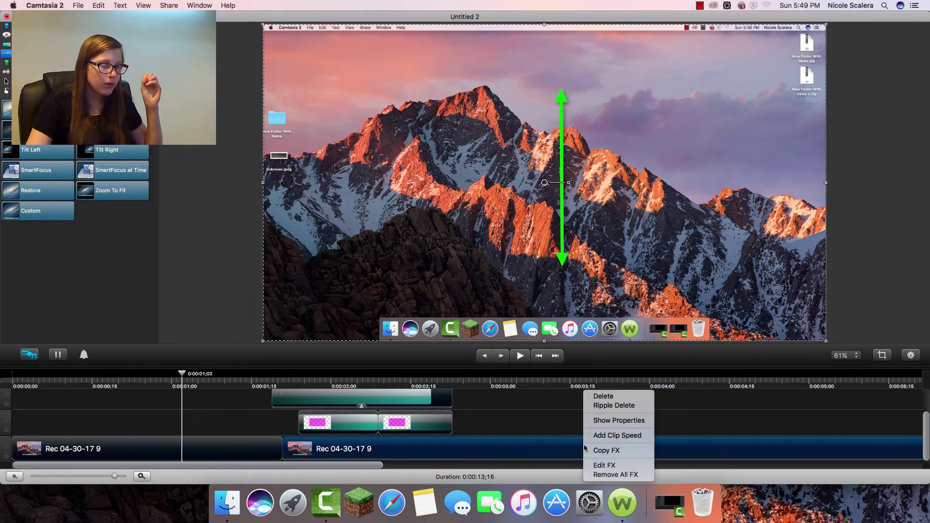
right_click(567, 445)
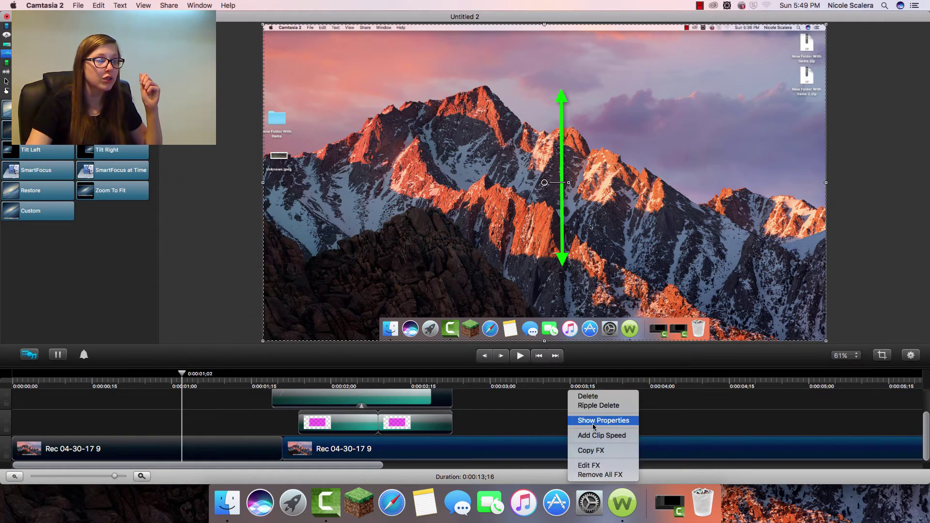
left_click(592, 422)
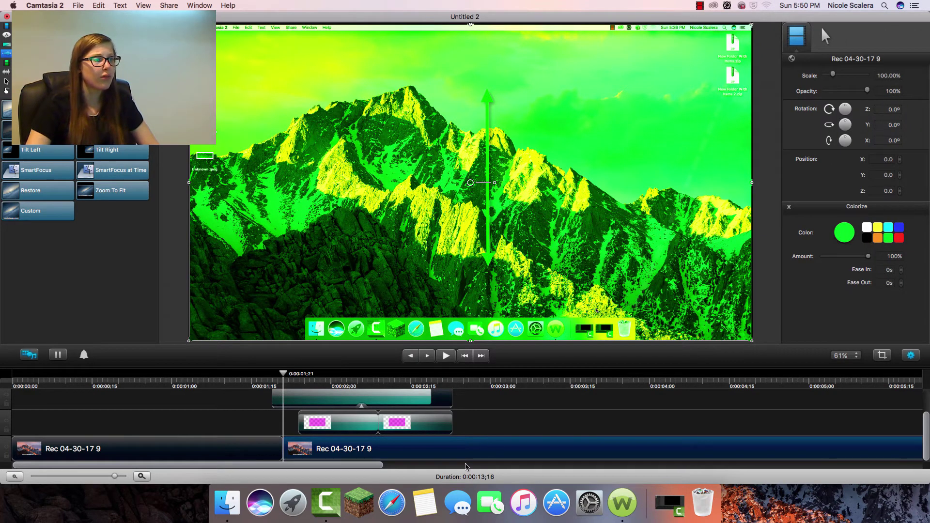
Step: Reduce the Colorize amount of the second recording clip to 24% and deselect the clip
right_click(741, 443)
left_click(741, 446)
right_click(734, 450)
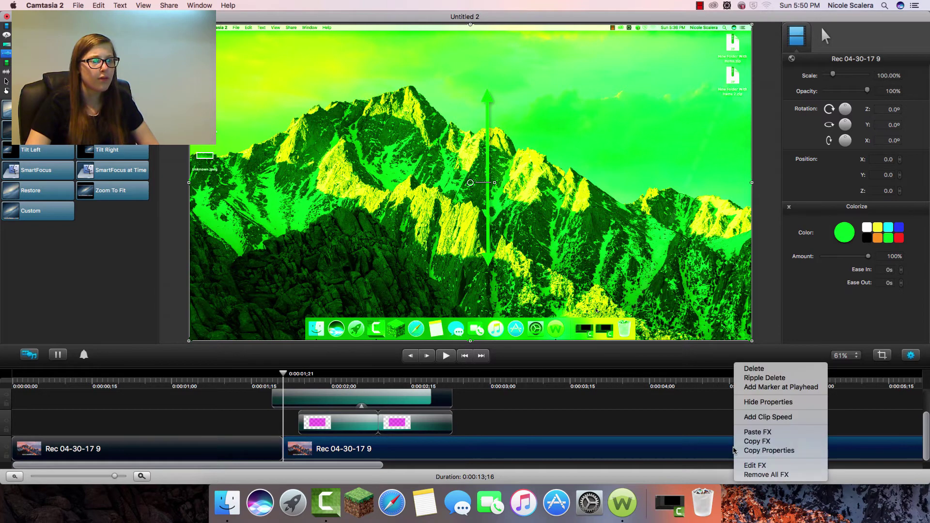
left_click(668, 427)
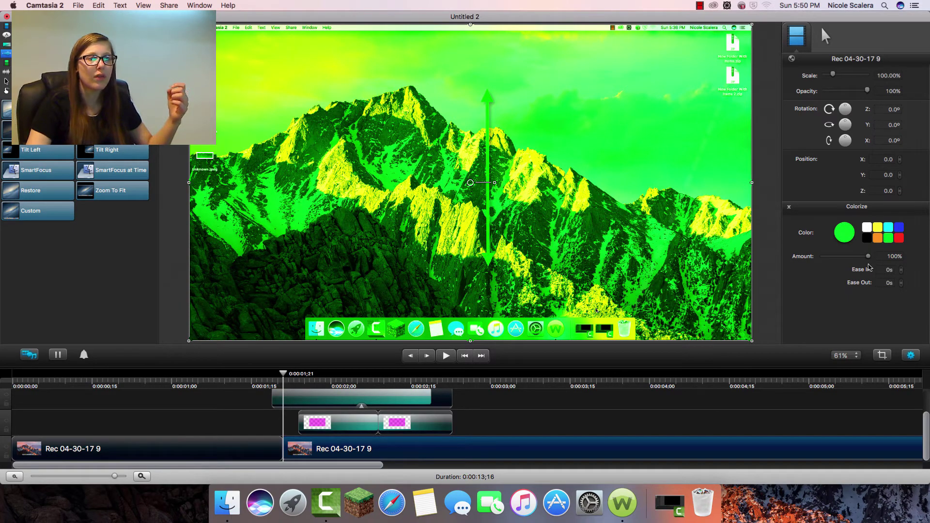
left_click_drag(868, 256, 834, 260)
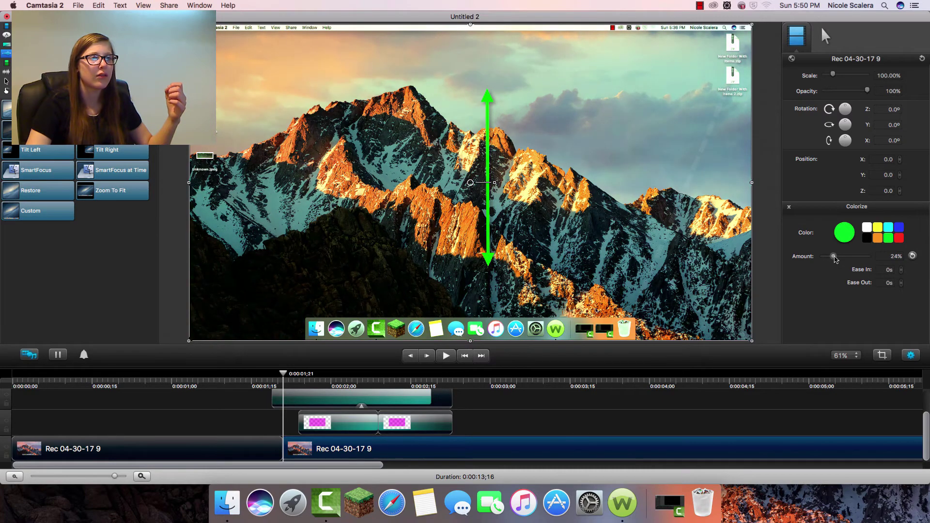
left_click(538, 410)
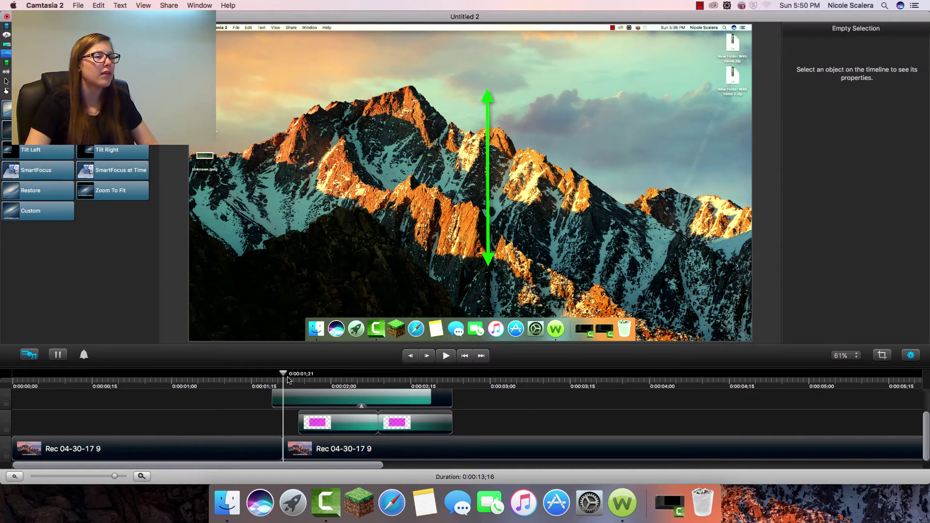
Step: Preview the softened Colorize effect by scrubbing and playing across the cut between the two recording clips
left_click_drag(288, 380, 324, 374)
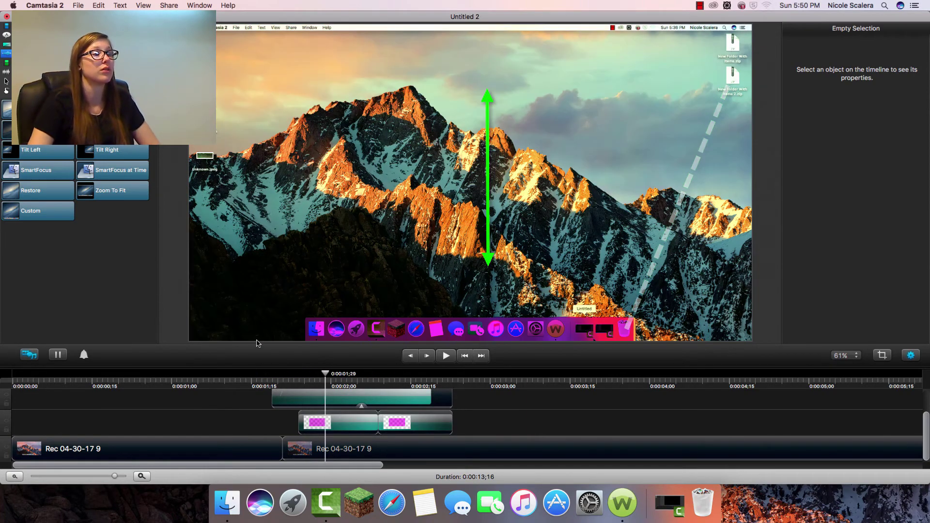
left_click_drag(247, 375, 240, 375)
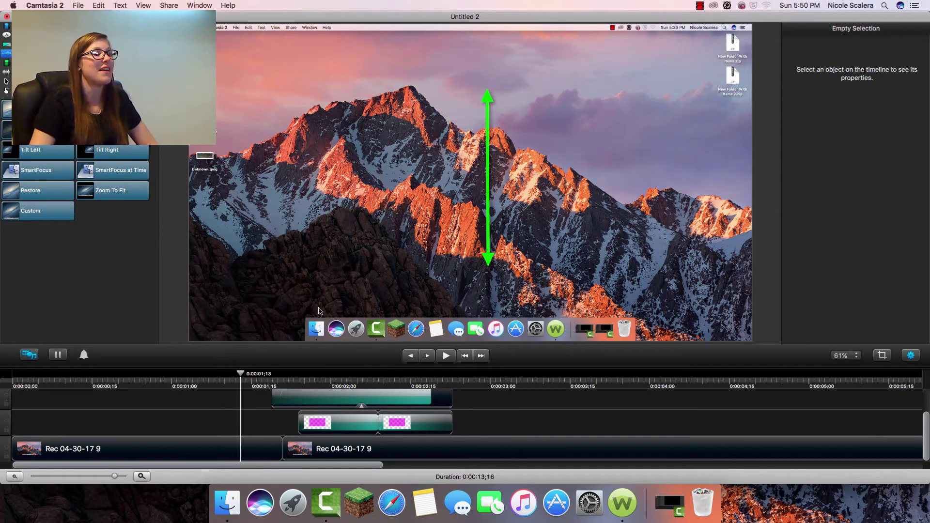
left_click(446, 356)
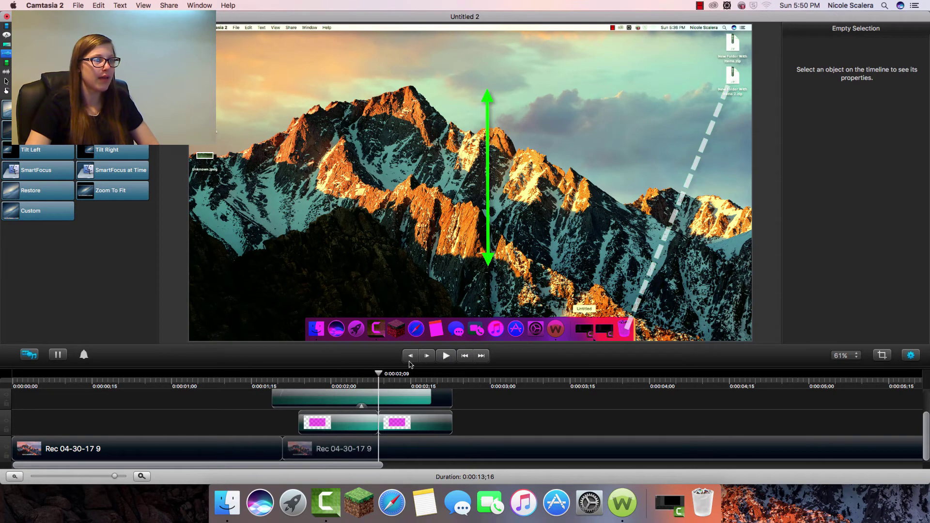
Step: Apply the Custom action to the dashed white line's clip, and reposition the green arrow diagonally above the peaks
left_click_drag(379, 377, 274, 377)
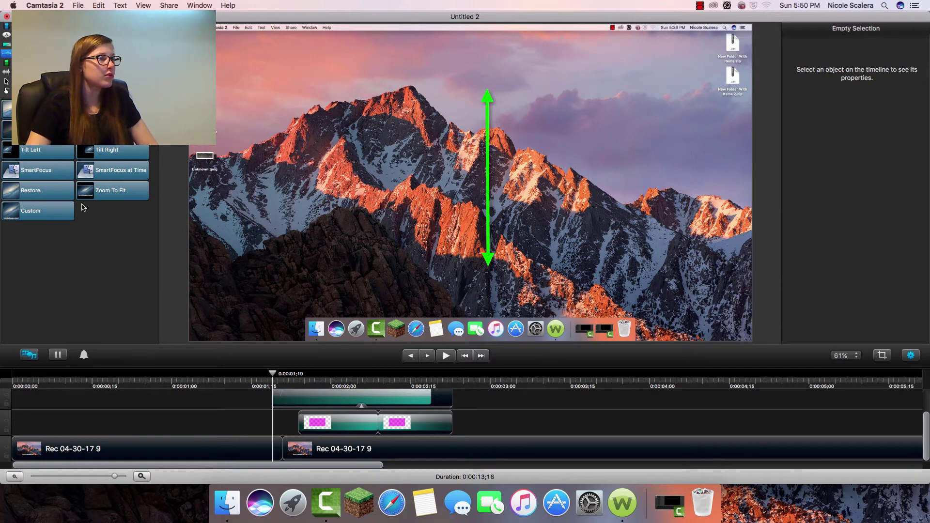
left_click_drag(41, 211, 340, 400)
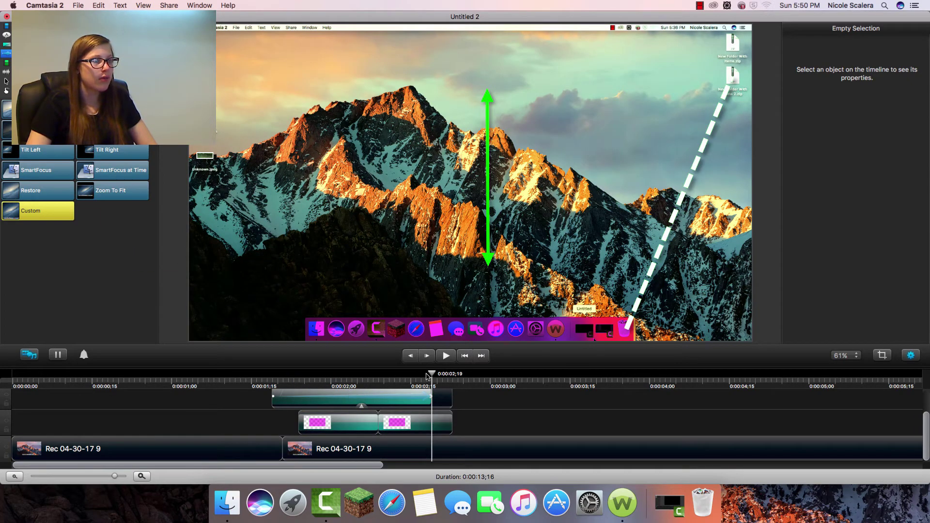
mouse_move(492, 259)
left_mouse_down()
mouse_move(377, 217)
mouse_move(236, 210)
mouse_move(232, 218)
left_mouse_up()
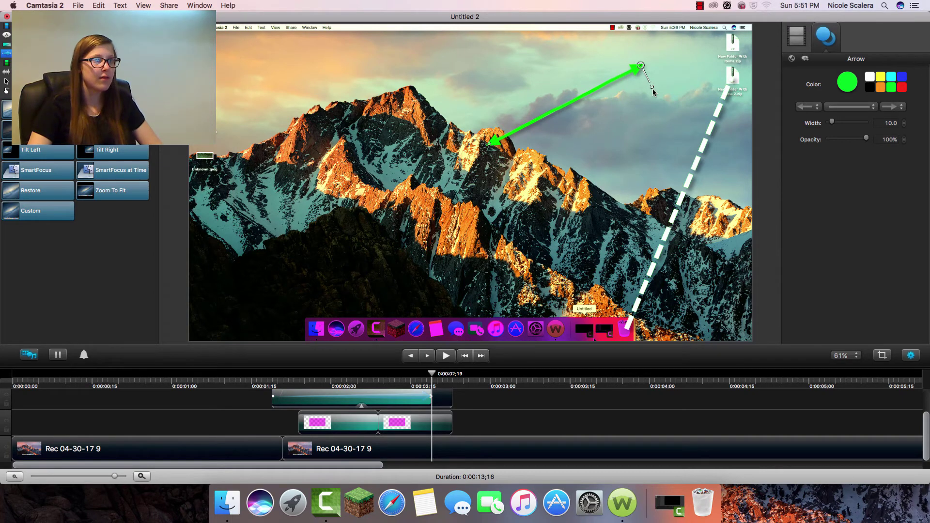
mouse_move(643, 65)
left_mouse_down()
mouse_move(662, 64)
mouse_move(652, 62)
left_mouse_up()
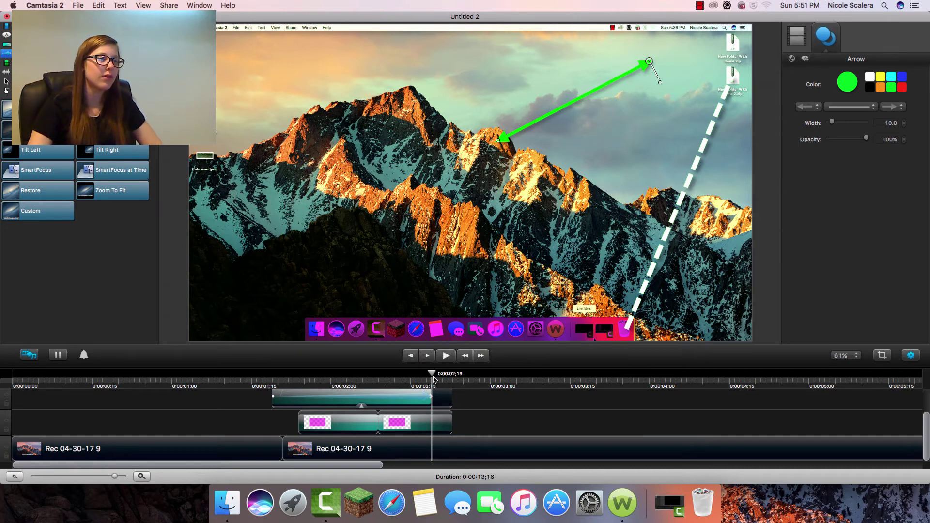
Step: Play and scrub through the annotation clips to preview the Custom actions on the green arrow and dashed white line
left_click_drag(432, 376, 208, 376)
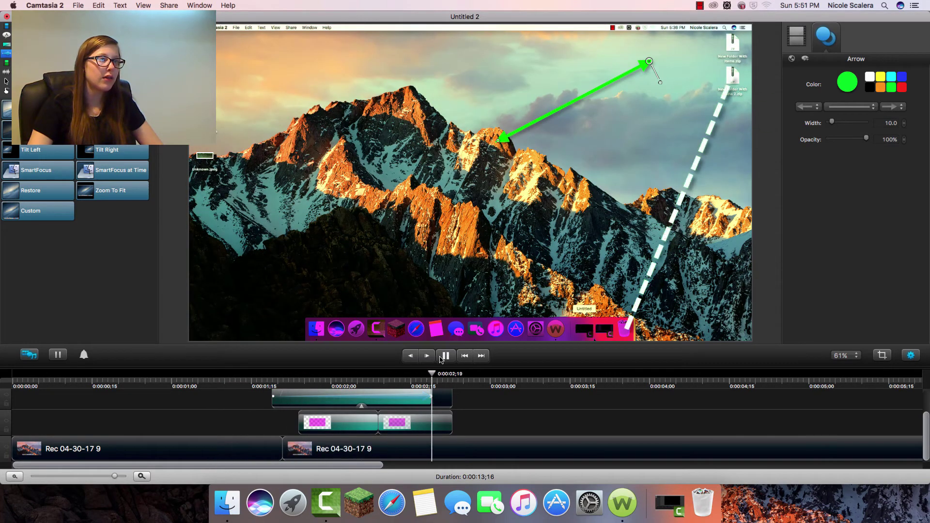
left_click(459, 374)
left_click_drag(459, 378, 349, 345)
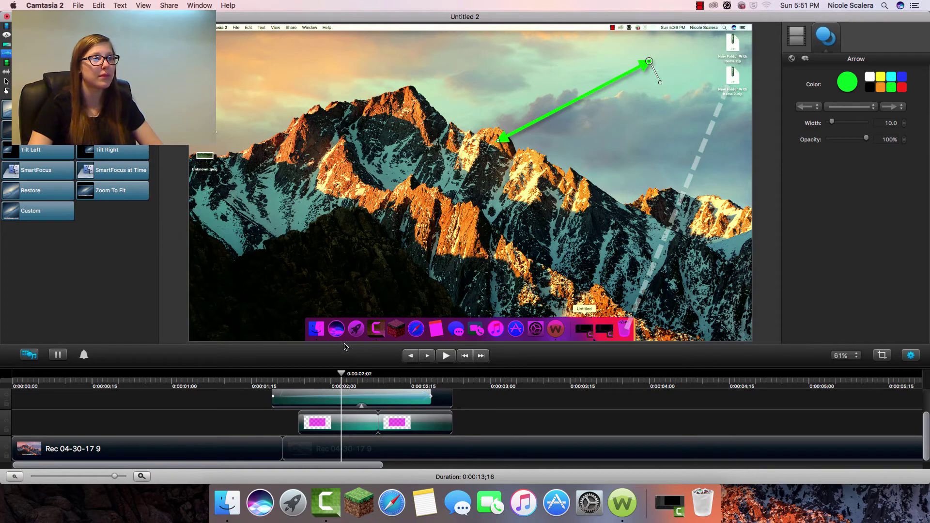
mouse_move(342, 378)
left_mouse_down()
mouse_move(148, 410)
mouse_move(349, 395)
left_mouse_up()
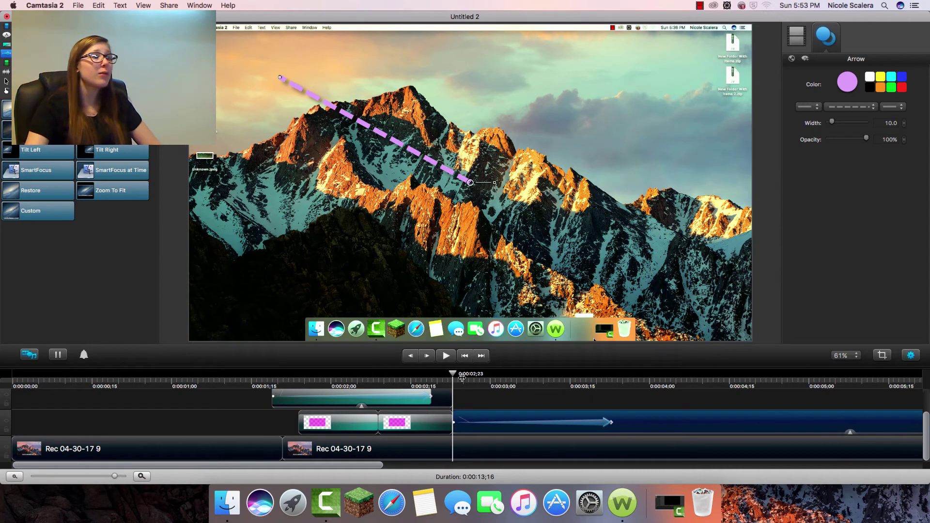
Step: Look through the video effects, including Interactive Hotspot, and the available audio and cursor effects
left_click(7, 63)
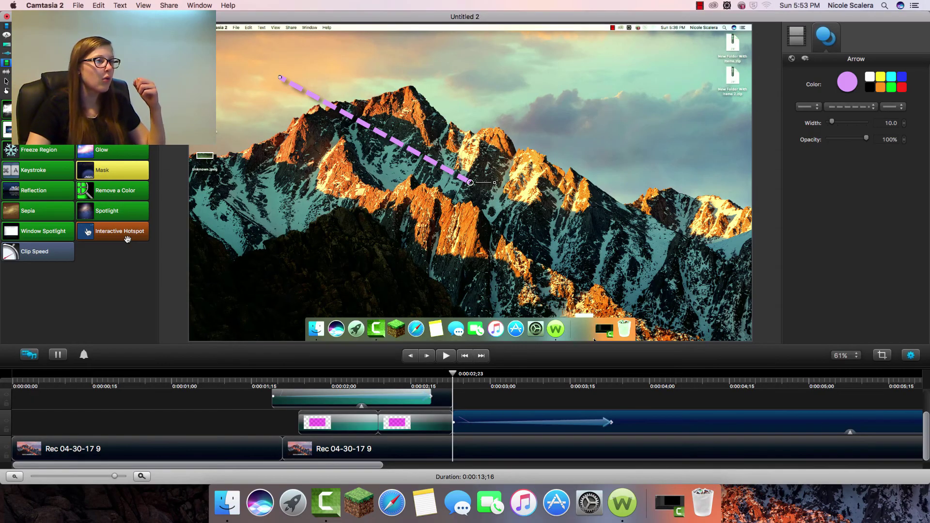
left_click(127, 238)
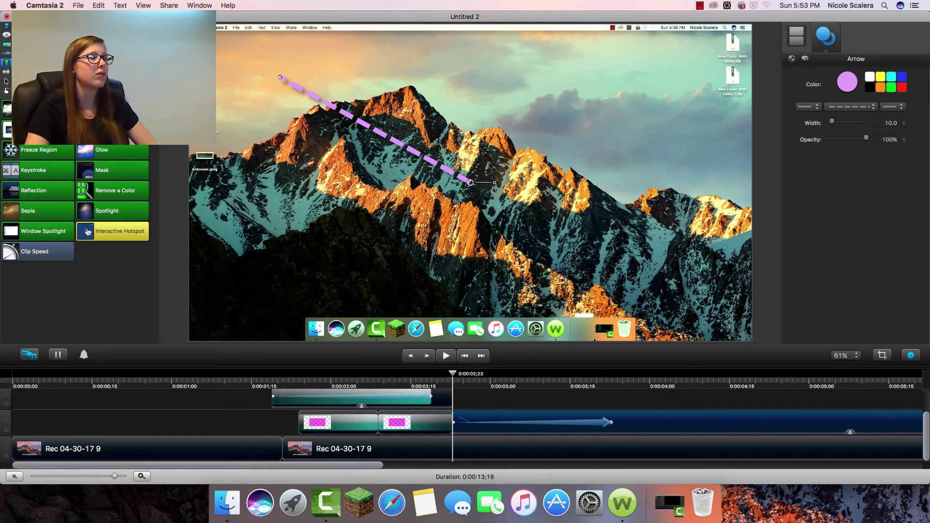
left_click(88, 232)
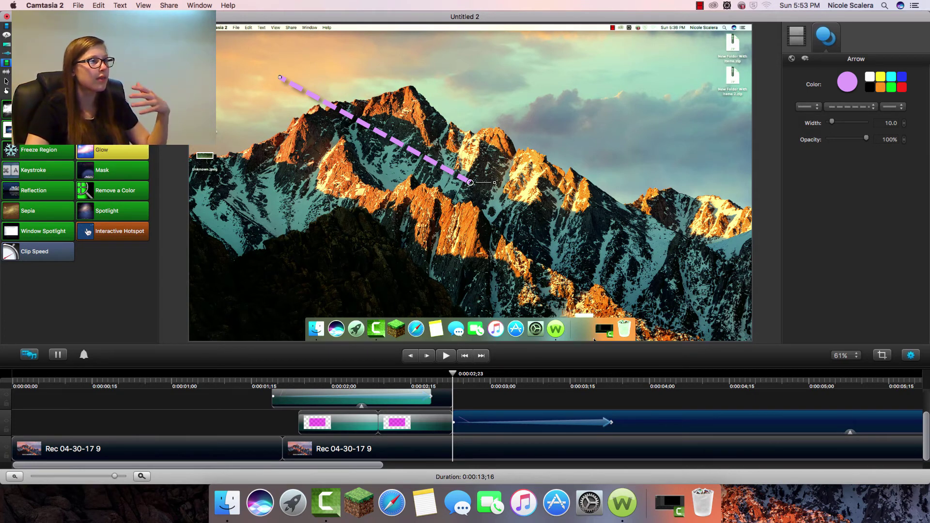
left_click(6, 35)
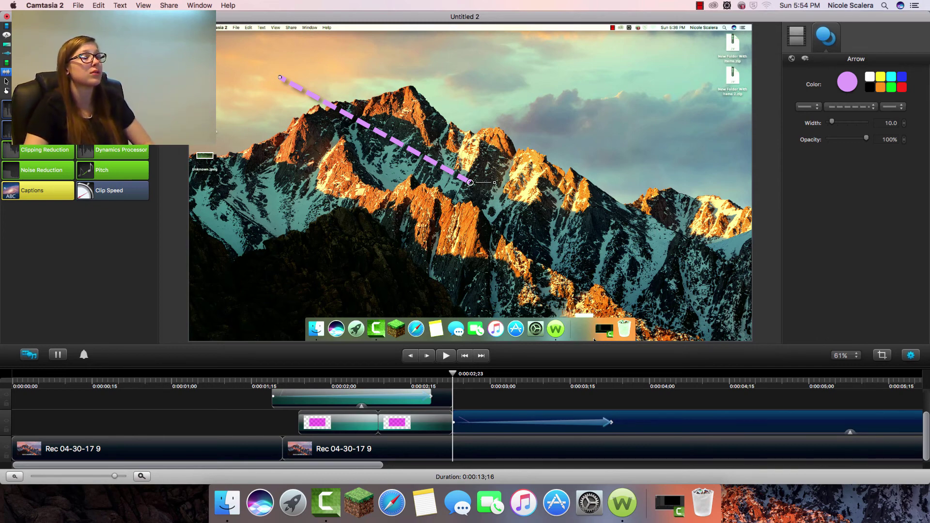
left_click(6, 81)
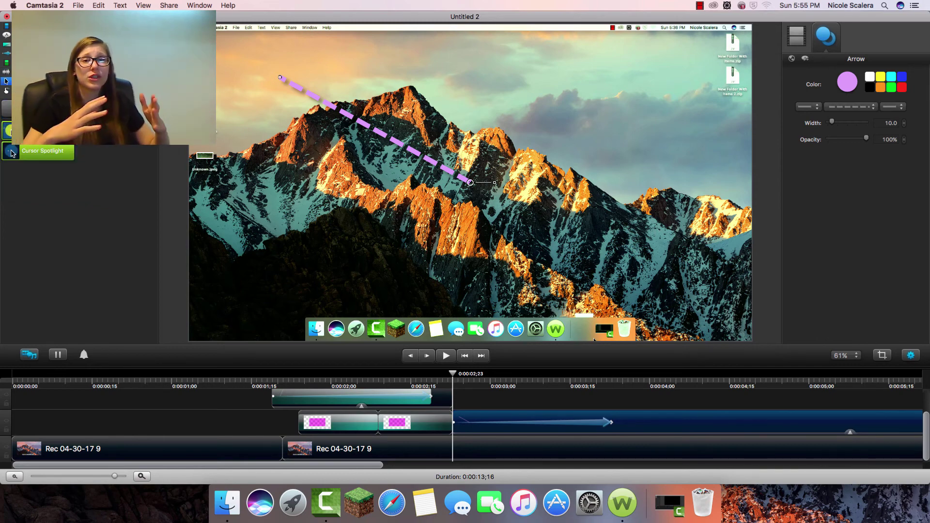